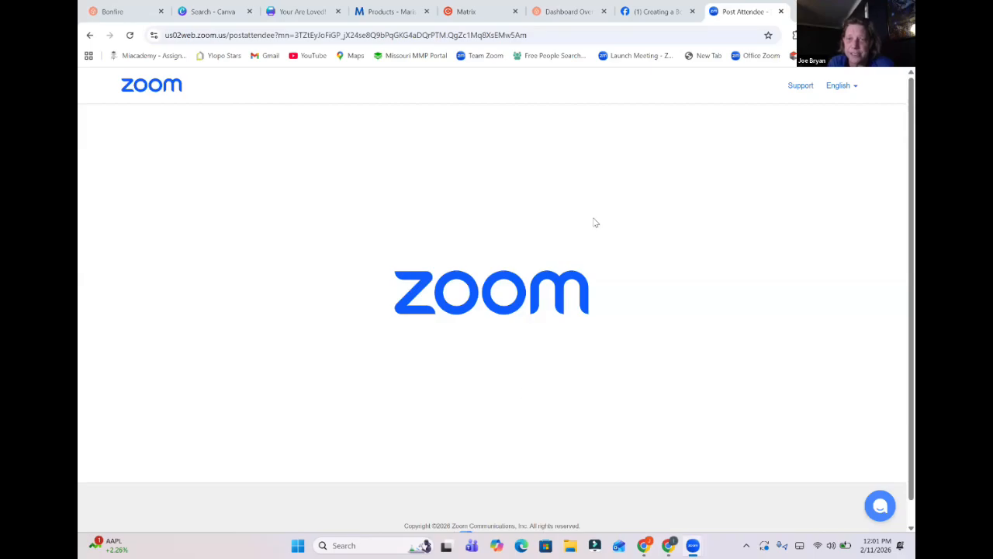
Switch to Bonfire, open the Real Estate Pet Project store, and review the designs from Underestimate Agent with Pitbull to You Buy, You Sell.
{"action": "left_click", "coordinate": [567, 10]}
{"action": "left_click", "coordinate": [124, 210]}
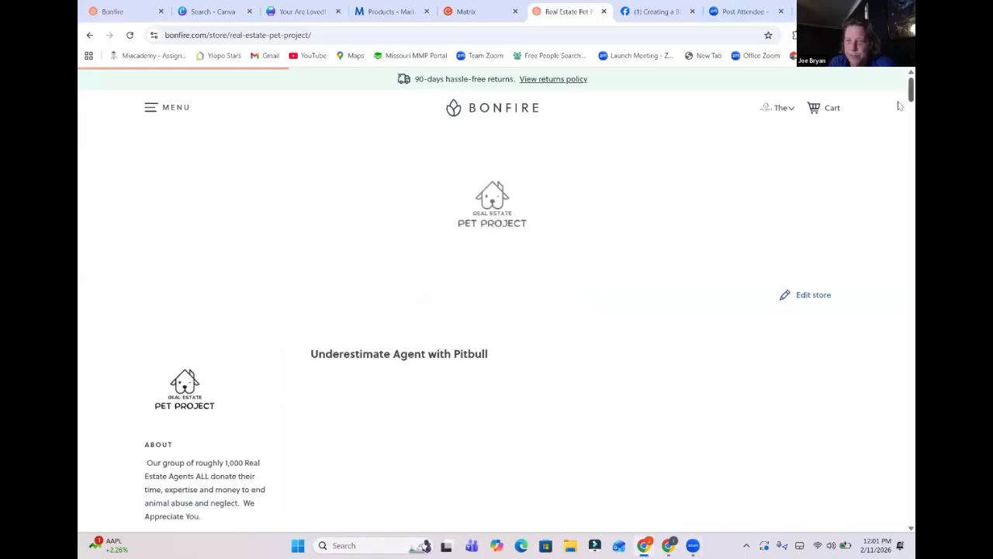
{"action": "scroll", "coordinate": [899, 108], "scroll_direction": "down", "scroll_amount": 3}
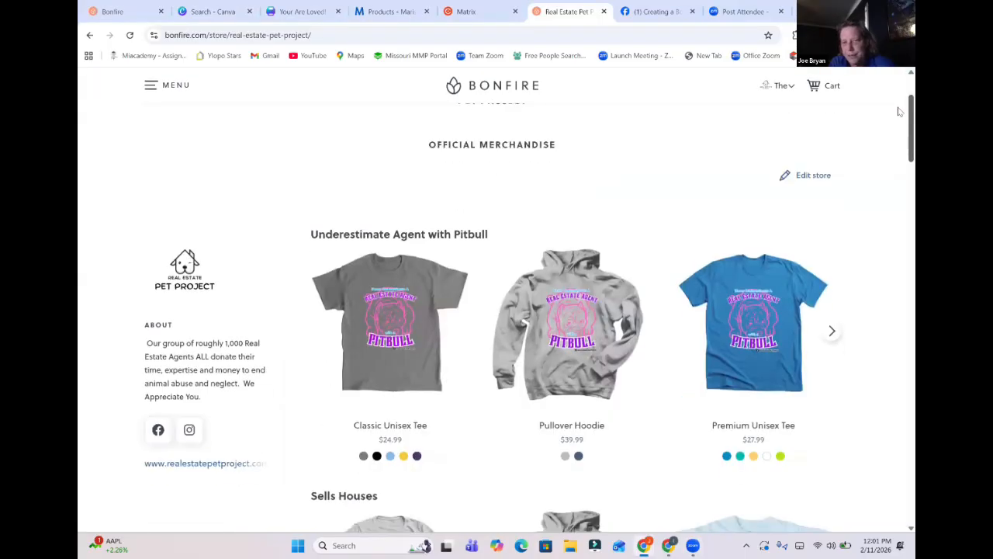
{"action": "scroll", "coordinate": [899, 115], "scroll_direction": "down", "scroll_amount": 1}
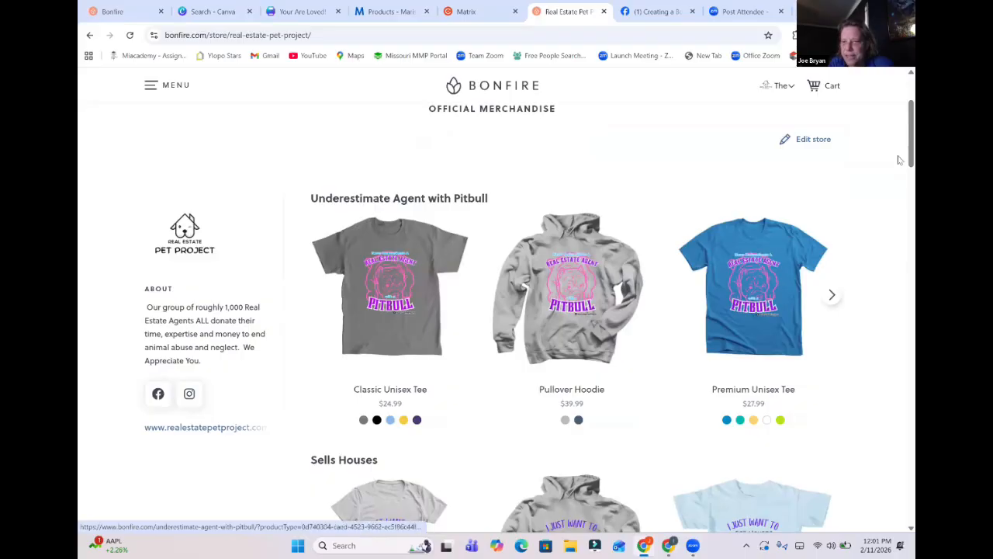
{"action": "scroll", "coordinate": [898, 155], "scroll_direction": "down", "scroll_amount": 3}
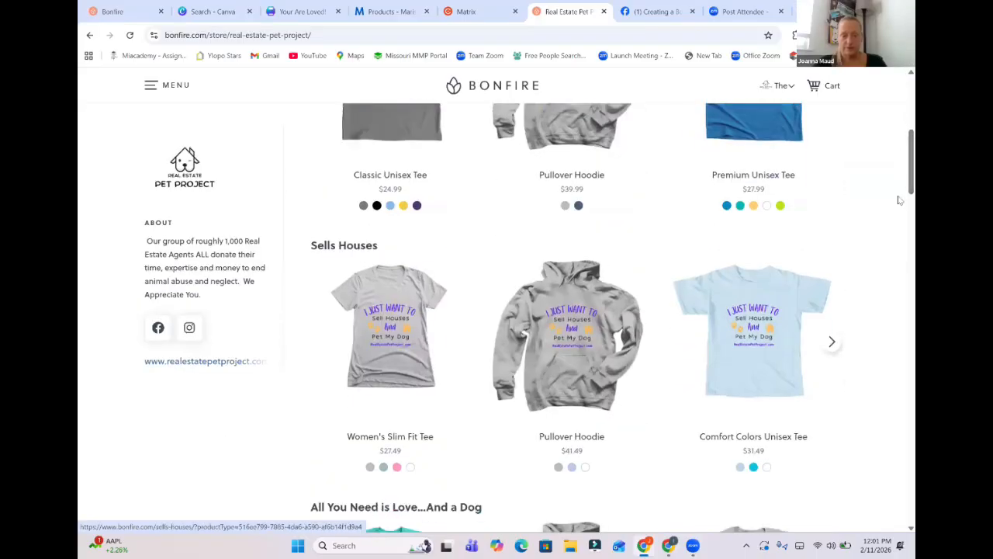
{"action": "scroll", "coordinate": [899, 194], "scroll_direction": "down", "scroll_amount": 4}
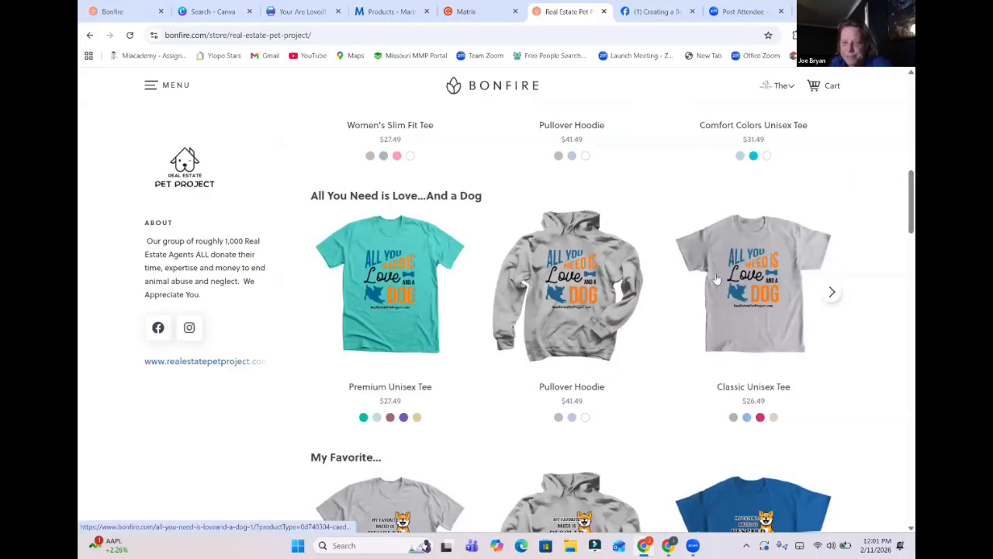
{"action": "scroll", "coordinate": [898, 194], "scroll_direction": "down", "scroll_amount": 4}
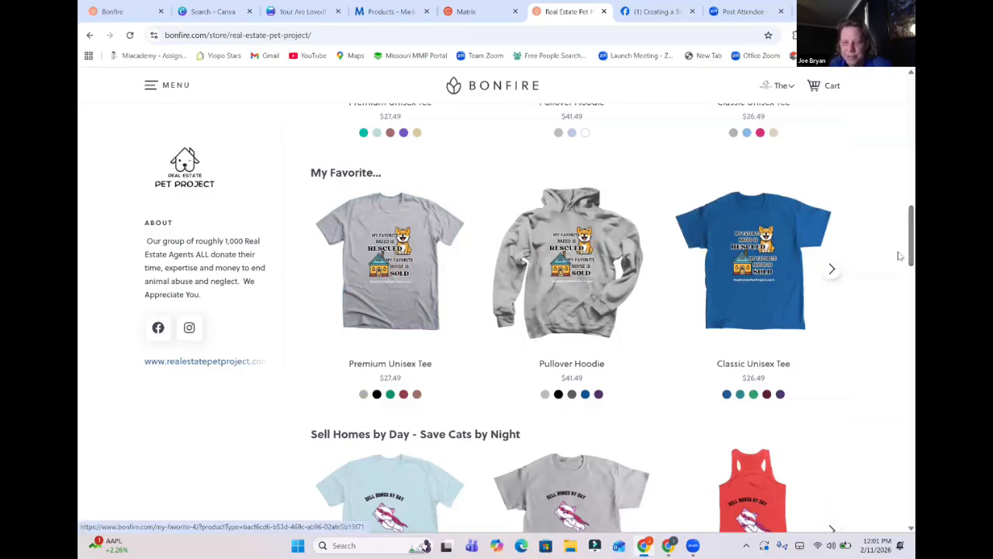
{"action": "scroll", "coordinate": [900, 256], "scroll_direction": "down", "scroll_amount": 2}
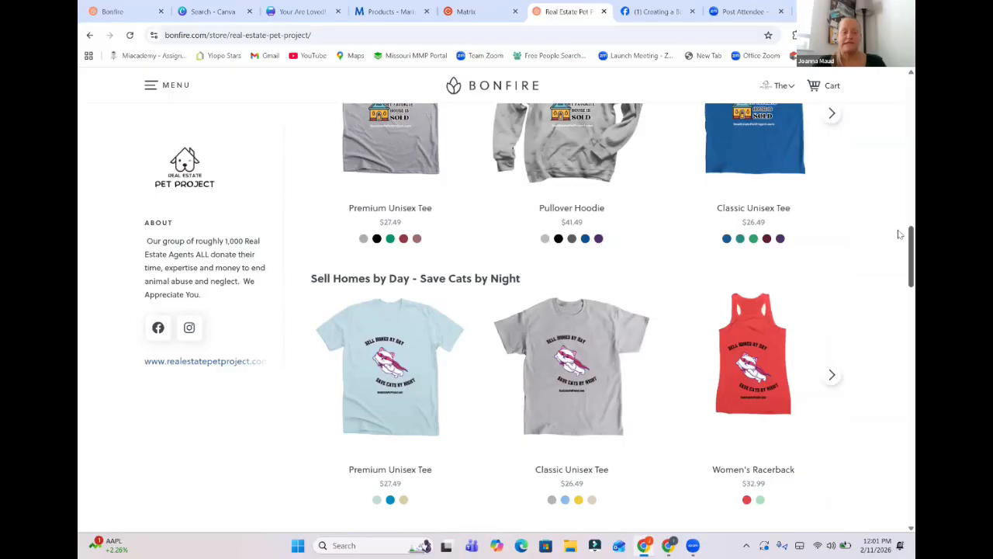
{"action": "scroll", "coordinate": [900, 233], "scroll_direction": "up", "scroll_amount": 3}
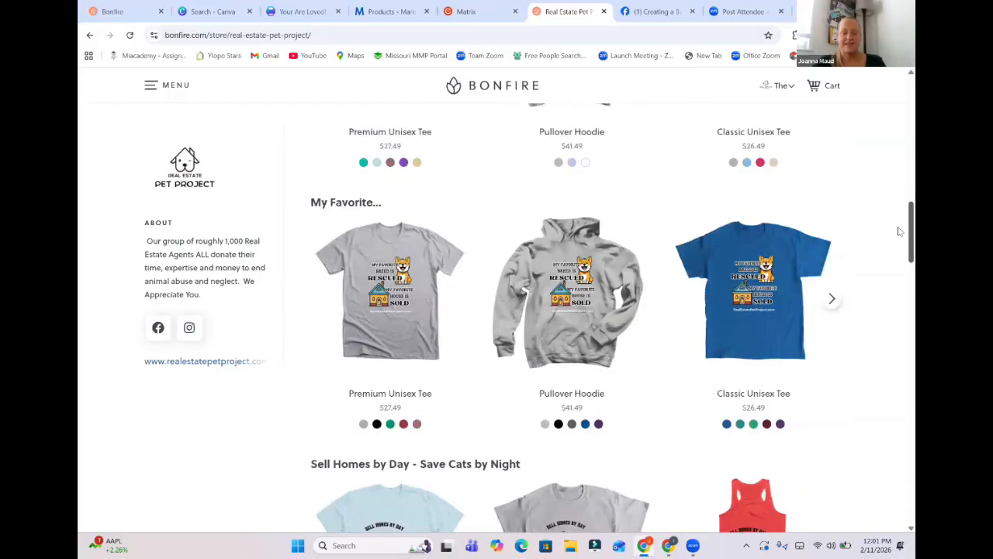
{"action": "scroll", "coordinate": [901, 254], "scroll_direction": "down", "scroll_amount": 1}
{"action": "scroll", "coordinate": [899, 255], "scroll_direction": "down", "scroll_amount": 1}
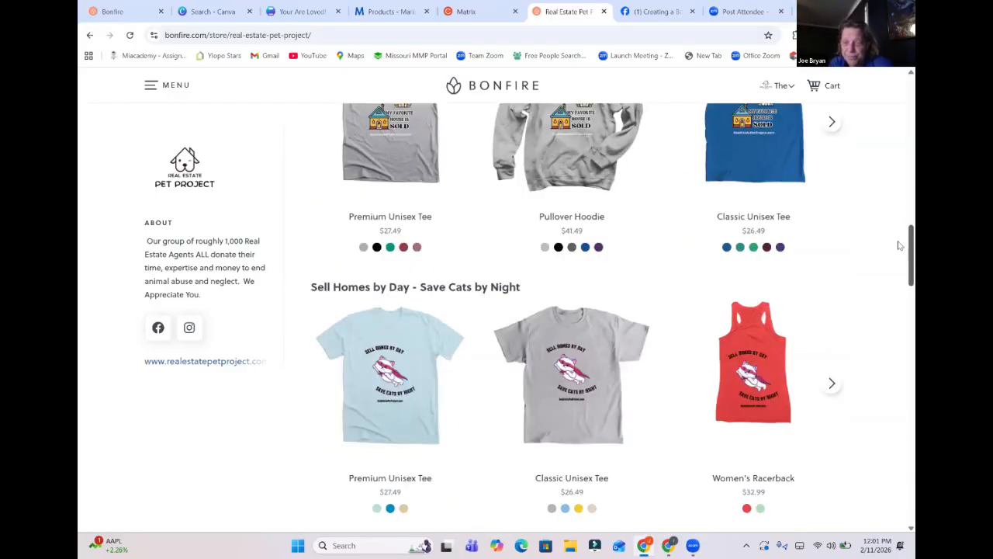
{"action": "scroll", "coordinate": [899, 250], "scroll_direction": "up", "scroll_amount": 1}
{"action": "scroll", "coordinate": [899, 252], "scroll_direction": "down", "scroll_amount": 1}
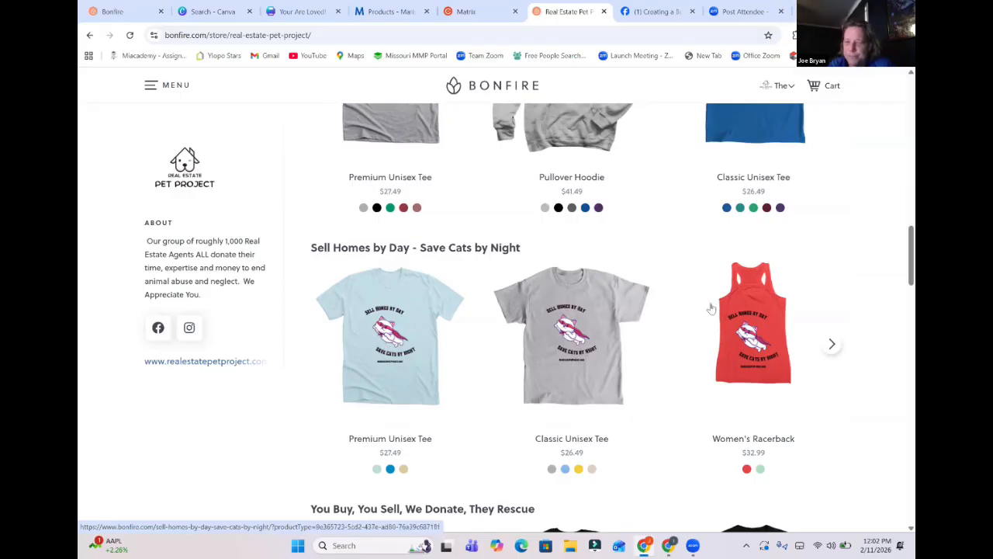
{"action": "scroll", "coordinate": [899, 256], "scroll_direction": "down", "scroll_amount": 1}
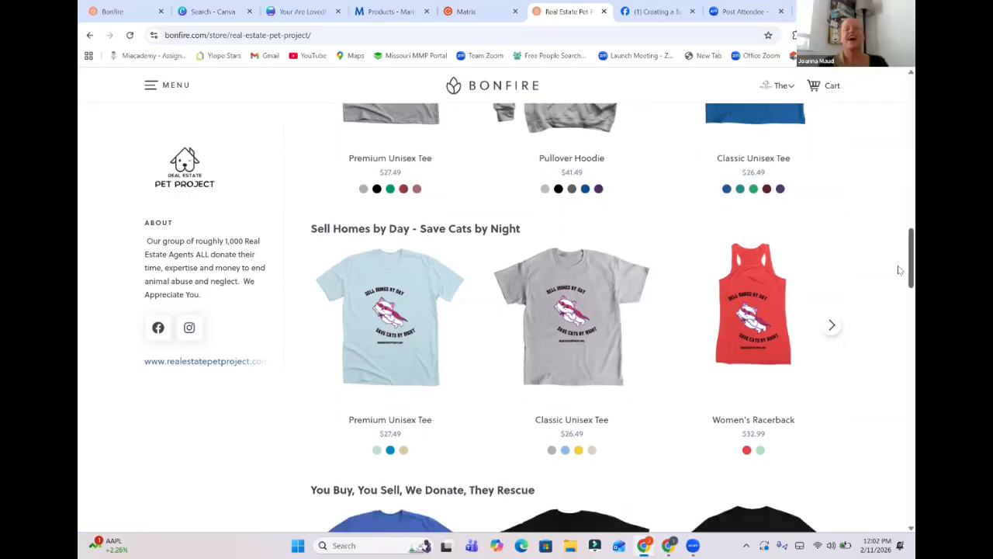
{"action": "scroll", "coordinate": [899, 281], "scroll_direction": "down", "scroll_amount": 2}
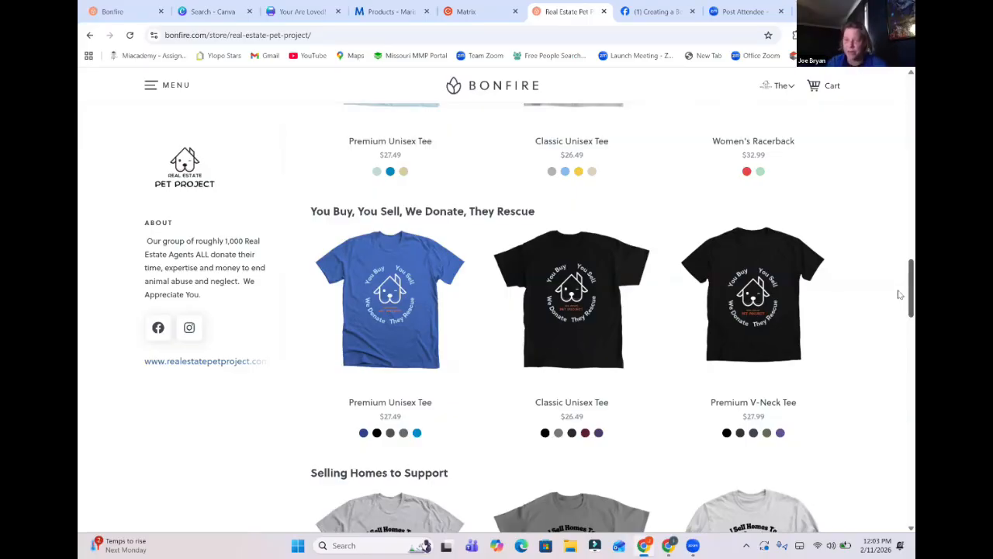
Review the store's full merchandise range from the first collection through to Dogs Best Life and the closing store description.
{"action": "scroll", "coordinate": [898, 195], "scroll_direction": "up", "scroll_amount": 10}
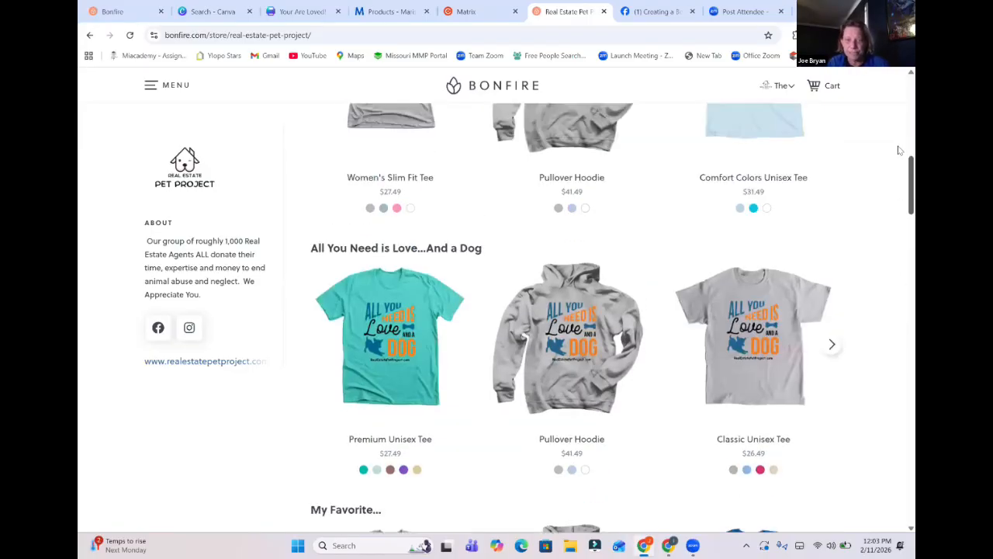
{"action": "scroll", "coordinate": [898, 123], "scroll_direction": "up", "scroll_amount": 7}
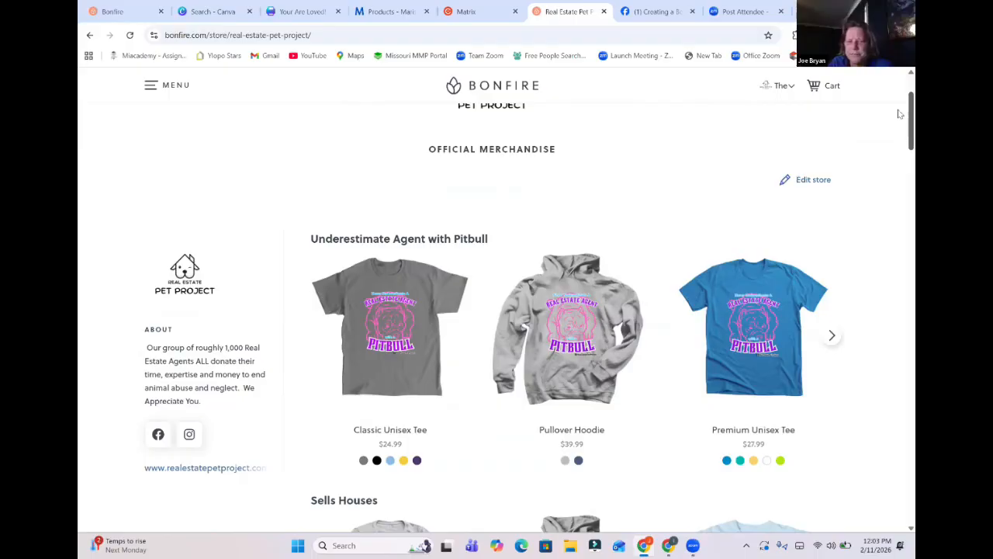
{"action": "scroll", "coordinate": [898, 256], "scroll_direction": "down", "scroll_amount": 5}
{"action": "scroll", "coordinate": [899, 264], "scroll_direction": "down", "scroll_amount": 5}
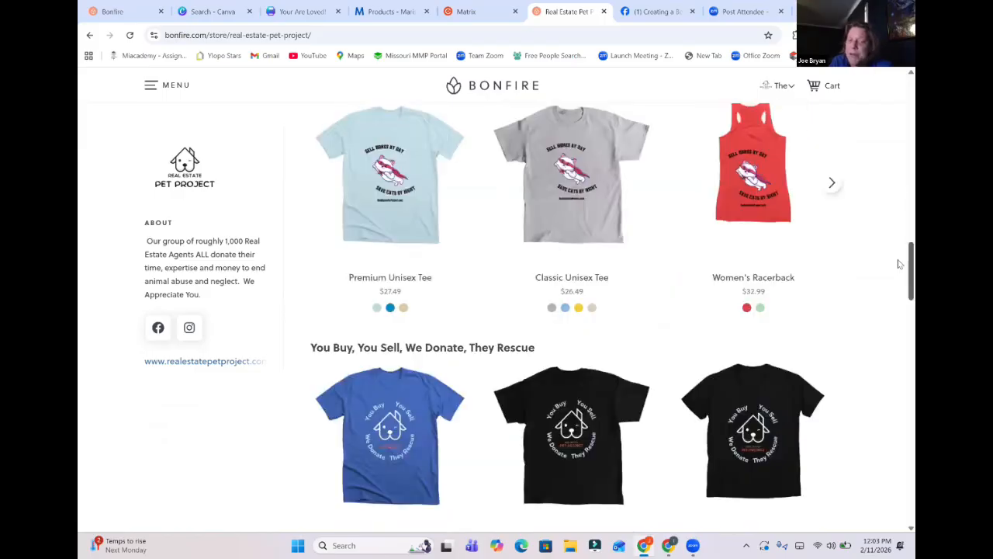
{"action": "scroll", "coordinate": [898, 287], "scroll_direction": "down", "scroll_amount": 4}
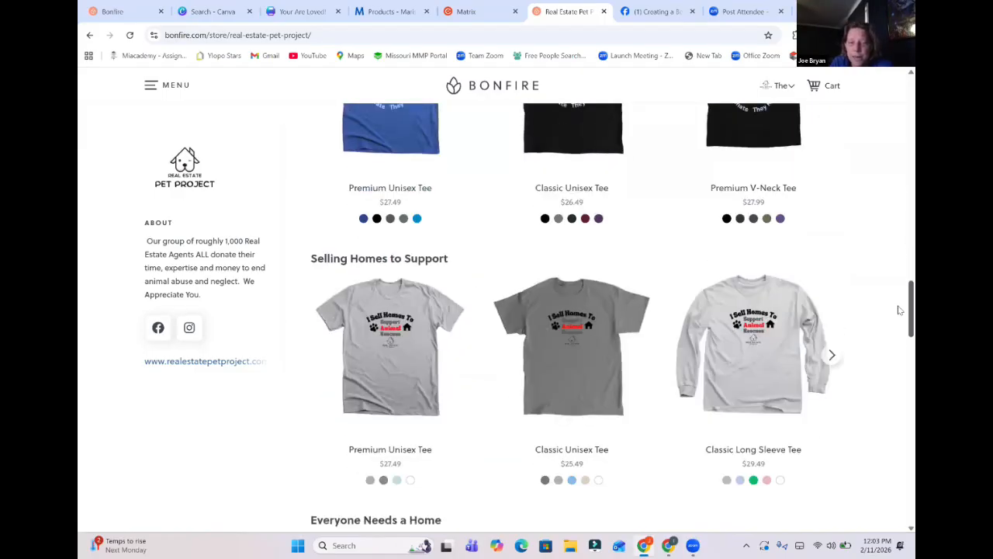
{"action": "scroll", "coordinate": [898, 325], "scroll_direction": "down", "scroll_amount": 4}
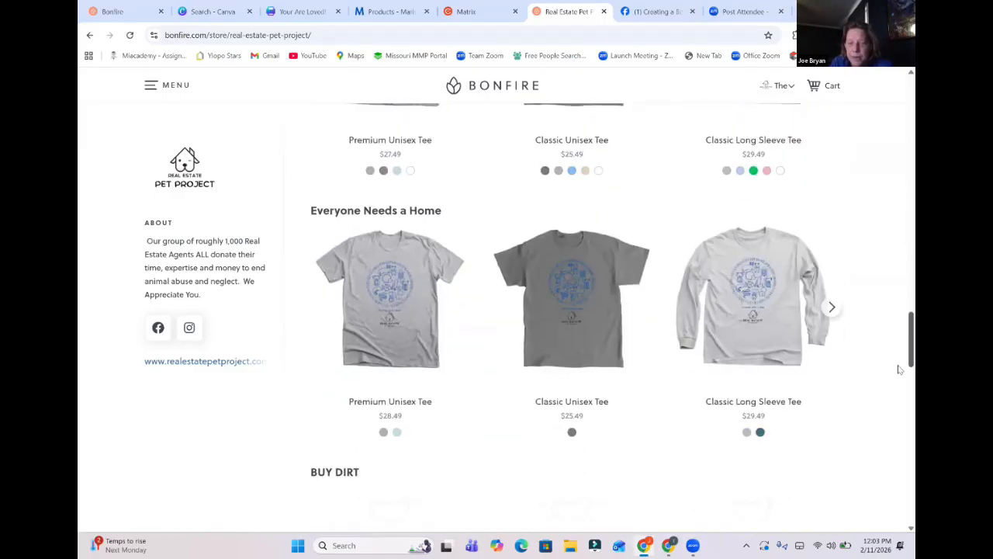
{"action": "scroll", "coordinate": [899, 370], "scroll_direction": "down", "scroll_amount": 5}
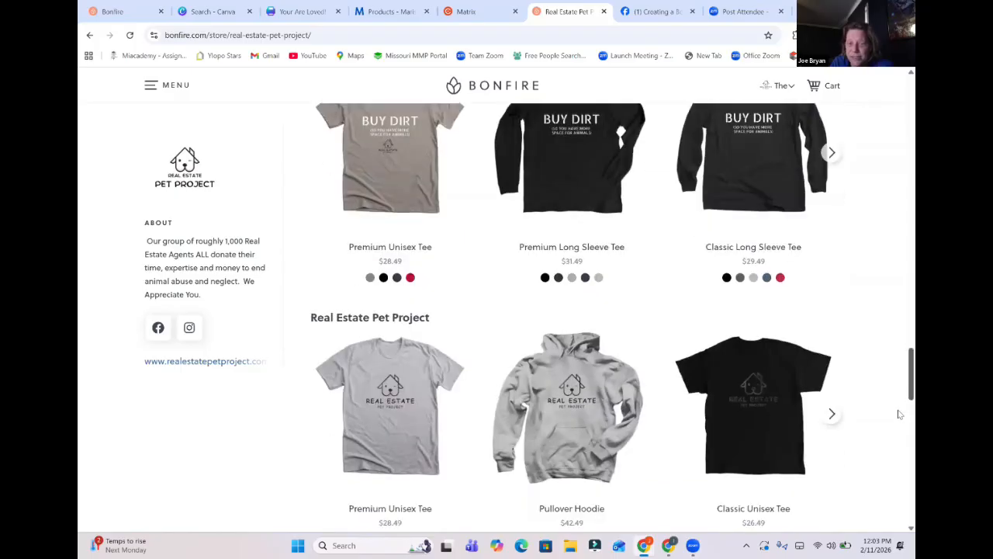
{"action": "scroll", "coordinate": [899, 414], "scroll_direction": "down", "scroll_amount": 2}
{"action": "scroll", "coordinate": [898, 394], "scroll_direction": "up", "scroll_amount": 3}
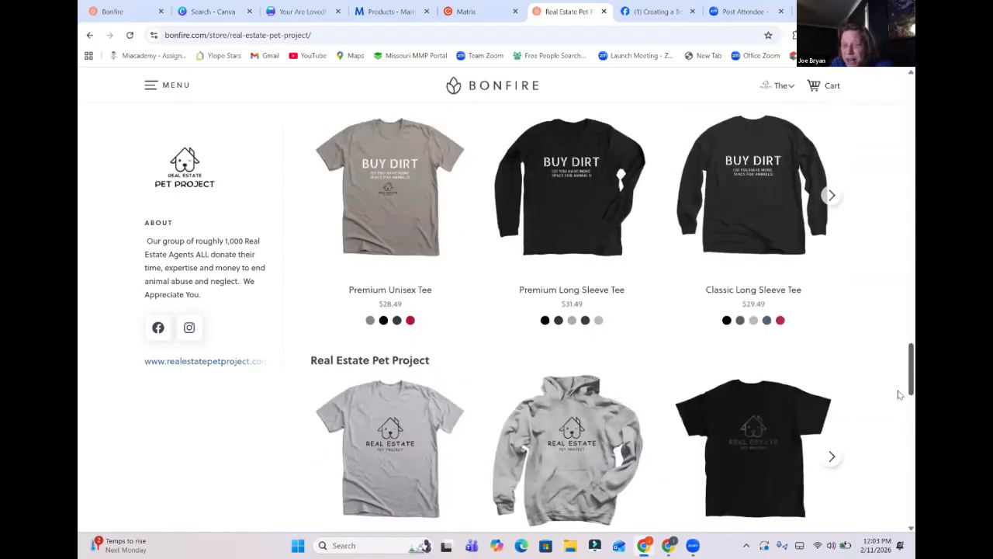
{"action": "scroll", "coordinate": [901, 409], "scroll_direction": "down", "scroll_amount": 5}
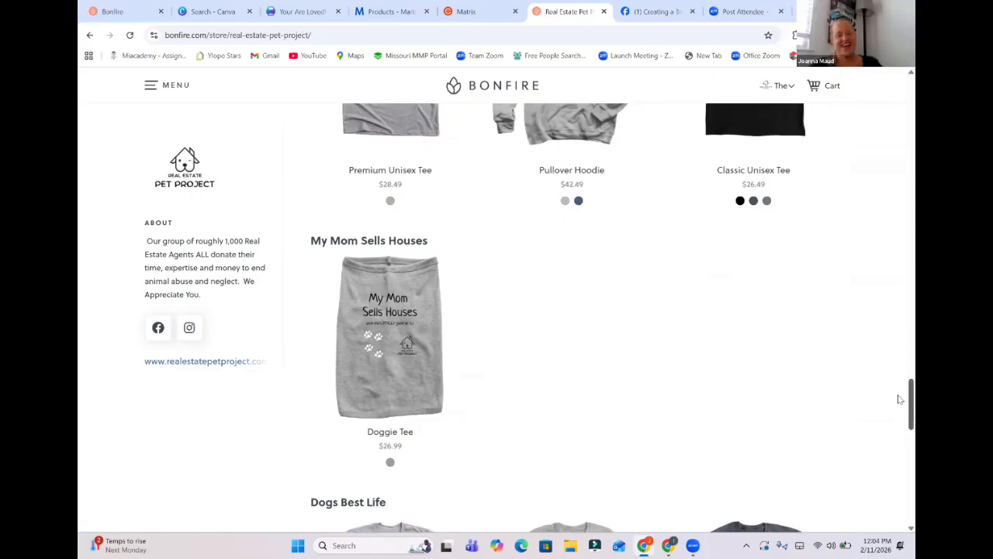
{"action": "left_click_drag", "start_coordinate": [900, 401], "coordinate": [900, 413]}
{"action": "scroll", "coordinate": [900, 412], "scroll_direction": "down", "scroll_amount": 2}
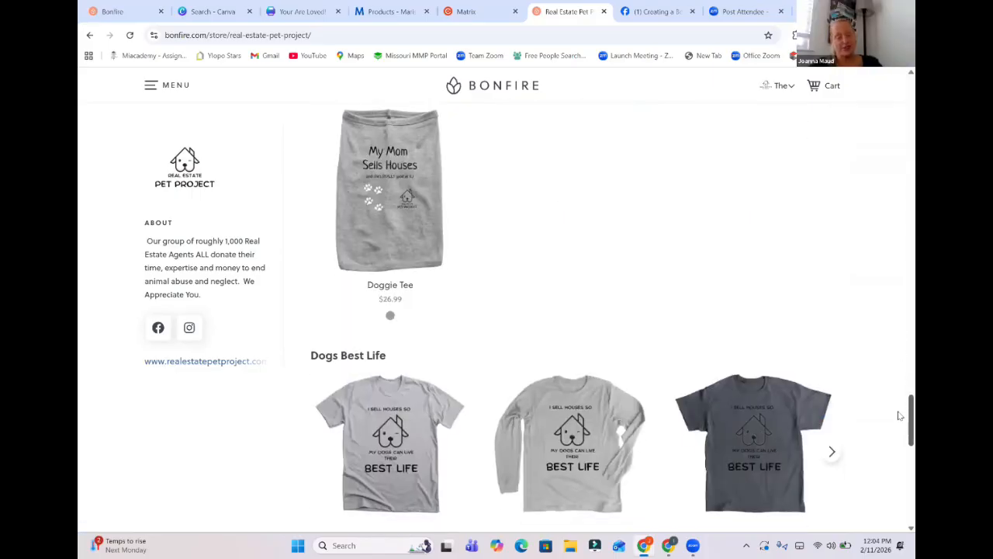
{"action": "scroll", "coordinate": [901, 419], "scroll_direction": "down", "scroll_amount": 1}
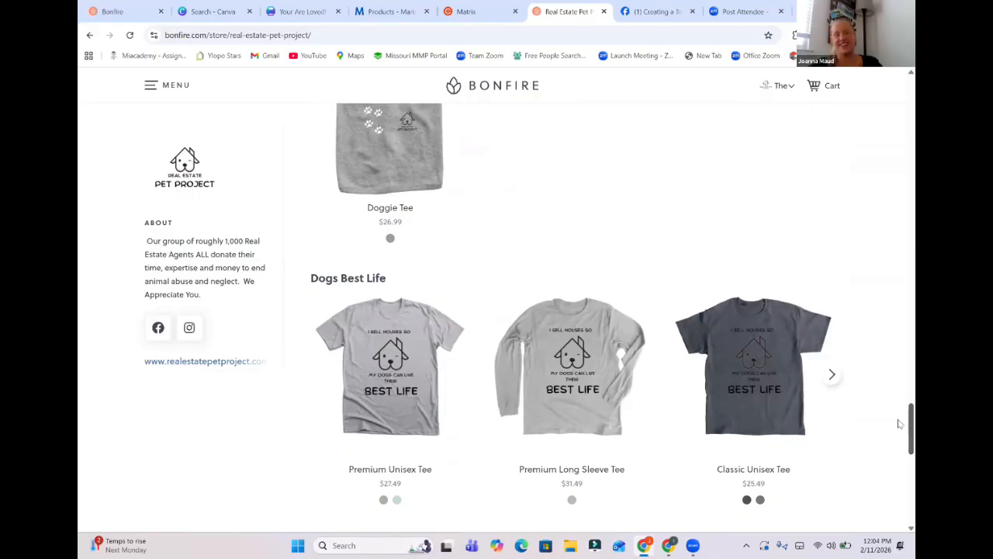
{"action": "scroll", "coordinate": [899, 425], "scroll_direction": "down", "scroll_amount": 2}
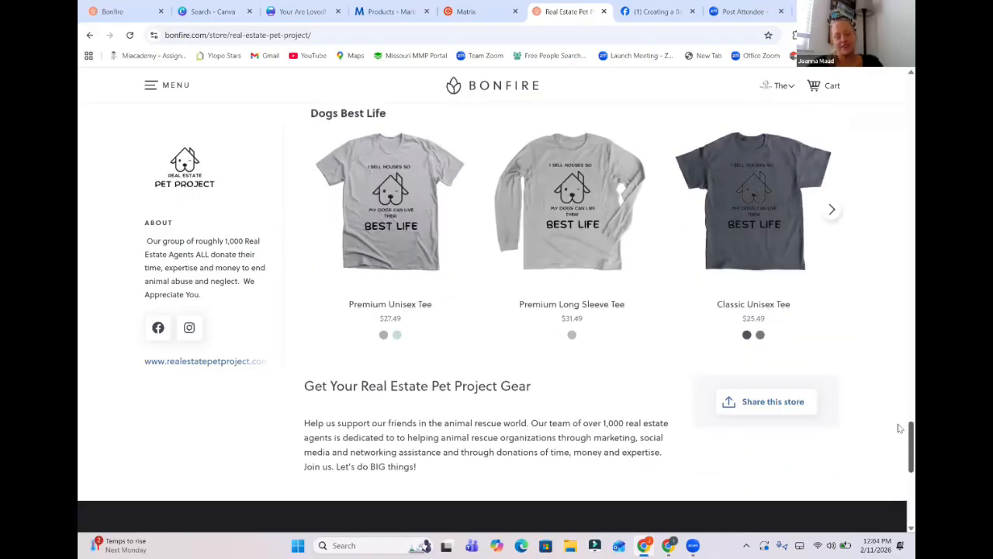
Go back through the collections to the store's beginning and look at the Sells Houses and All You Need is Love designs.
{"action": "scroll", "coordinate": [899, 427], "scroll_direction": "up", "scroll_amount": 2}
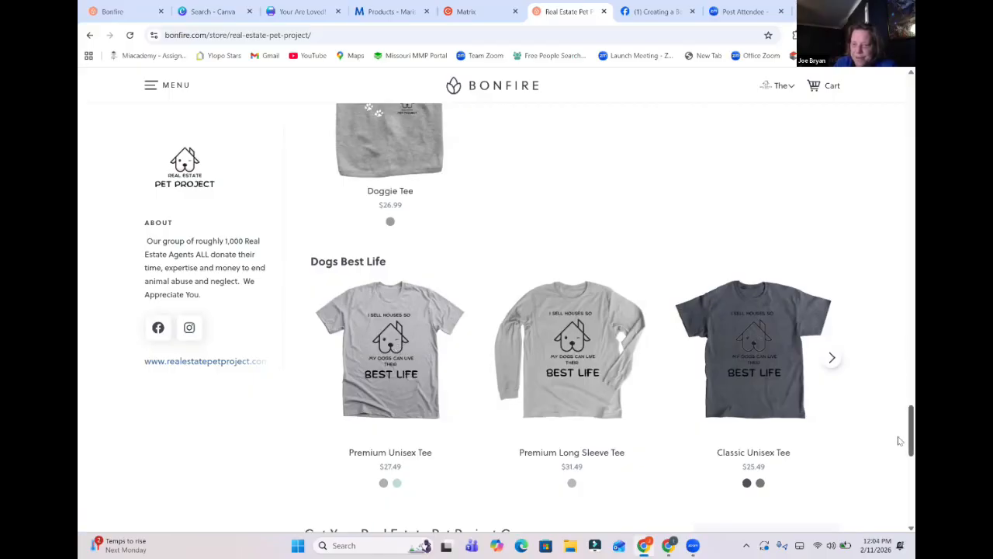
{"action": "scroll", "coordinate": [899, 438], "scroll_direction": "up", "scroll_amount": 1}
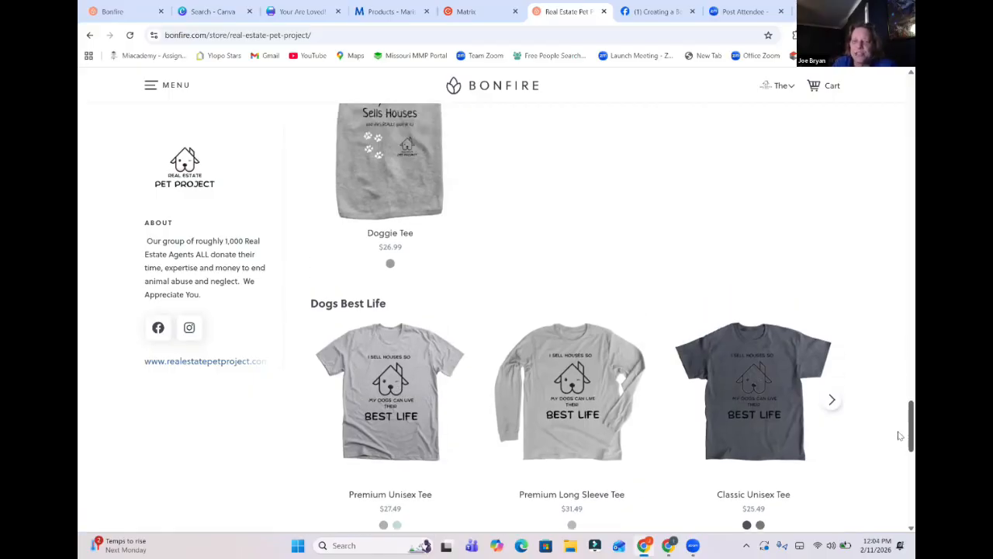
{"action": "scroll", "coordinate": [899, 436], "scroll_direction": "up", "scroll_amount": 10}
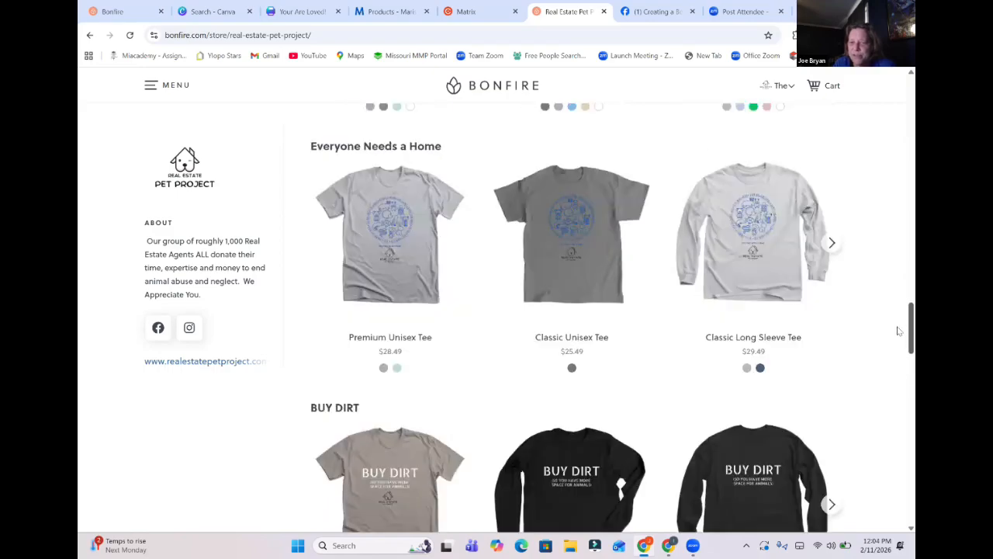
{"action": "scroll", "coordinate": [899, 332], "scroll_direction": "up", "scroll_amount": 10}
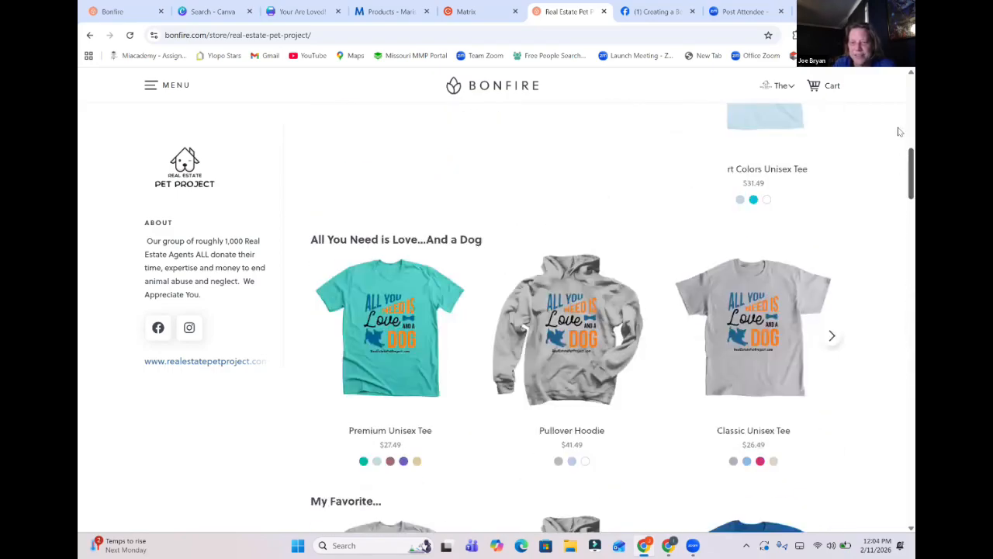
{"action": "scroll", "coordinate": [899, 132], "scroll_direction": "up", "scroll_amount": 6}
{"action": "scroll", "coordinate": [899, 129], "scroll_direction": "down", "scroll_amount": 3}
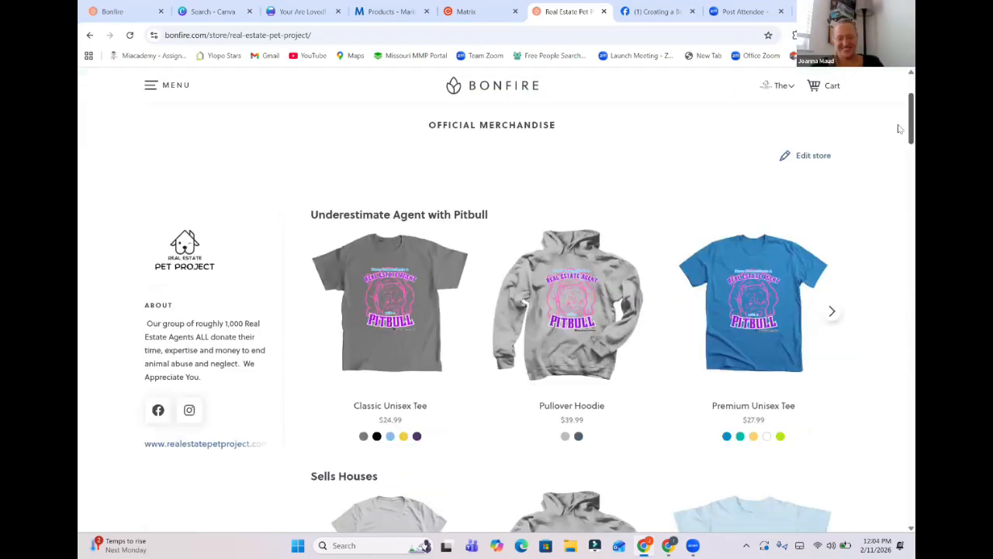
{"action": "scroll", "coordinate": [899, 129], "scroll_direction": "down", "scroll_amount": 5}
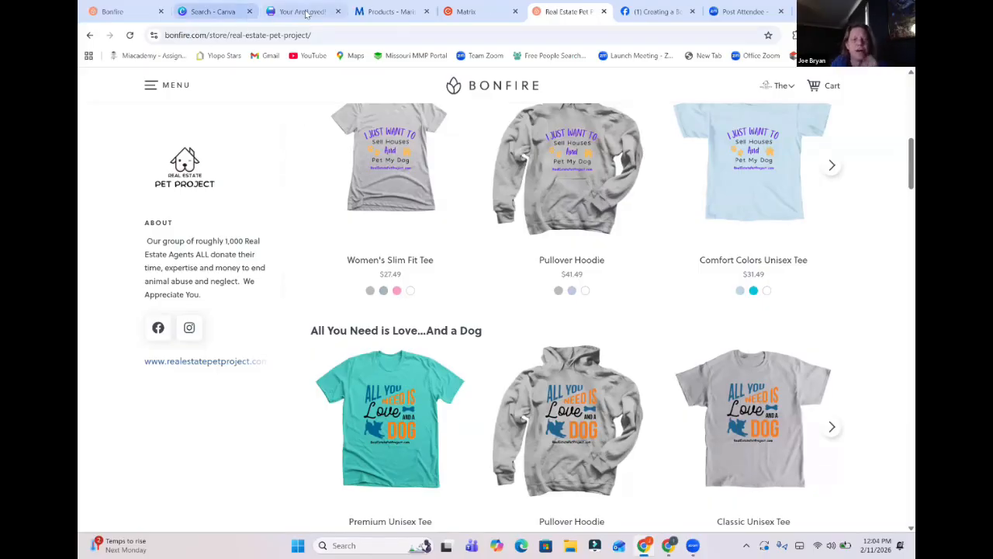
Switch to the "Your Are Loved!" T-shirt design in Canva and review the artwork on both pages.
{"action": "mouse_move", "coordinate": [308, 14]}
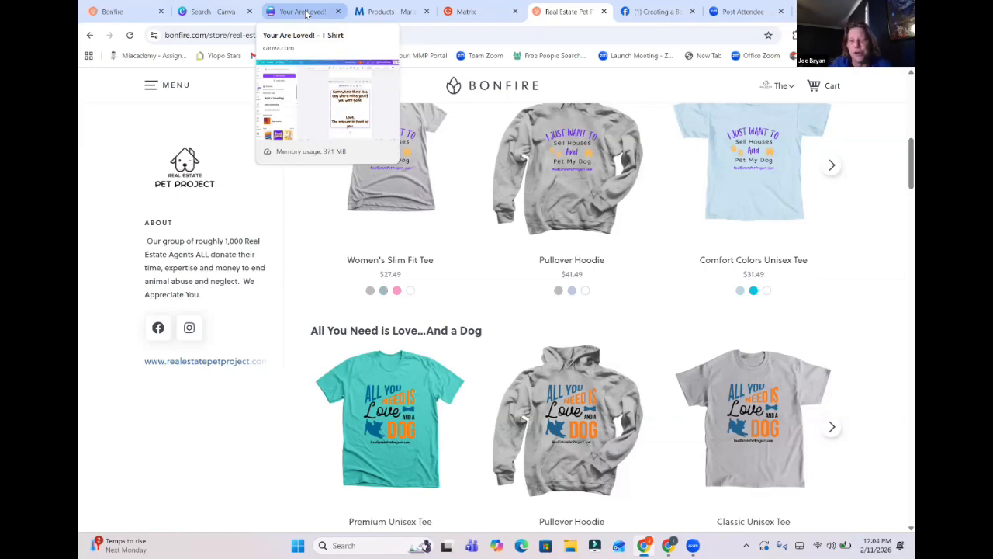
{"action": "left_click", "coordinate": [306, 12]}
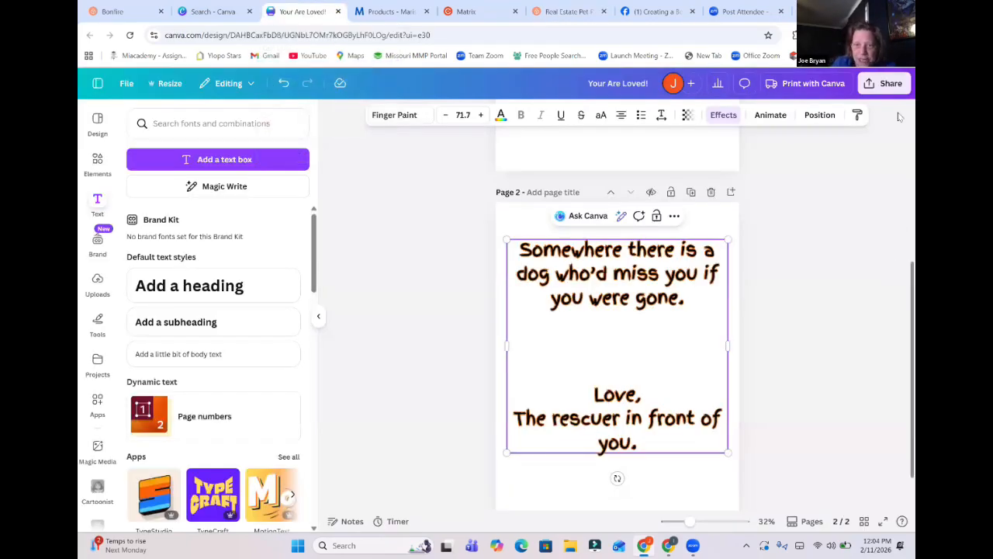
{"action": "scroll", "coordinate": [898, 117], "scroll_direction": "up", "scroll_amount": 5}
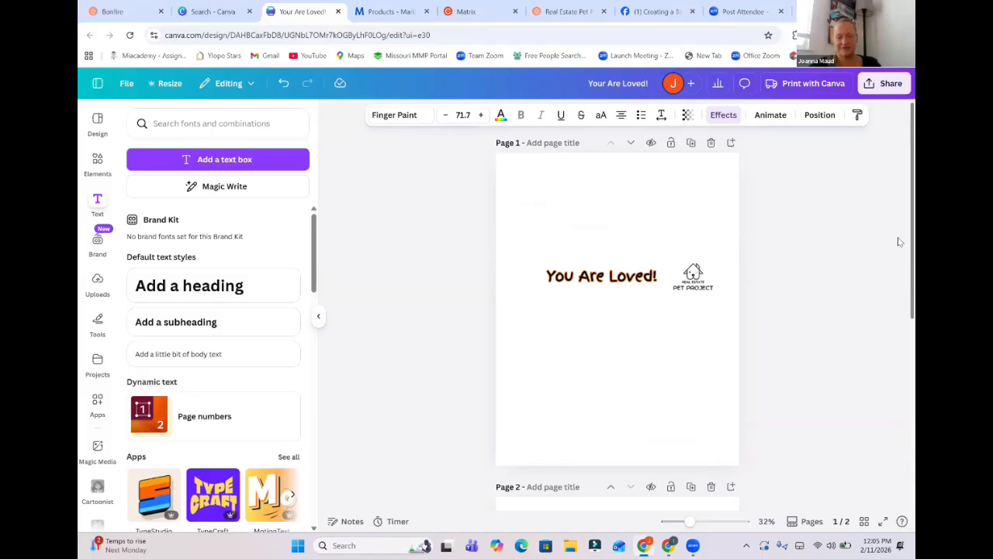
{"action": "scroll", "coordinate": [900, 264], "scroll_direction": "down", "scroll_amount": 4}
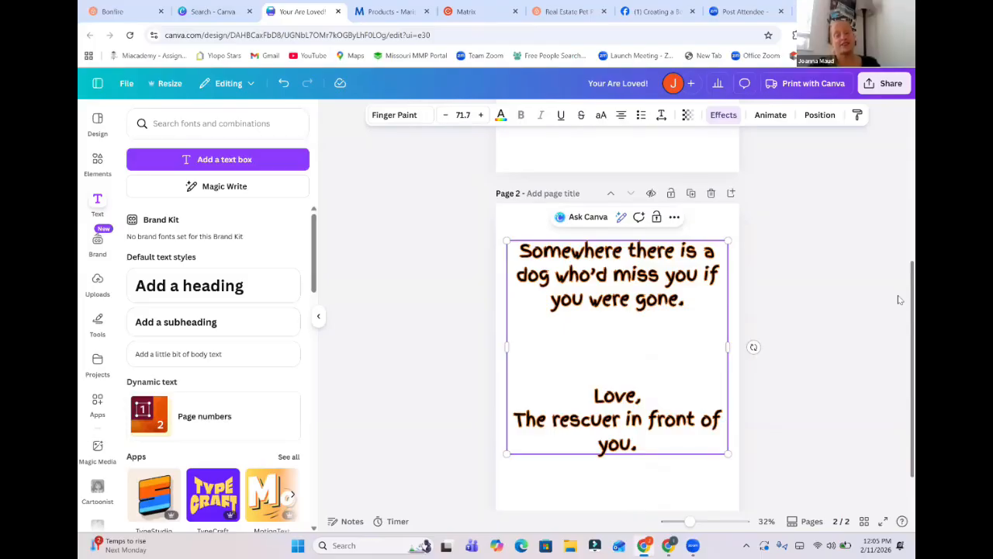
{"action": "scroll", "coordinate": [898, 295], "scroll_direction": "up", "scroll_amount": 3}
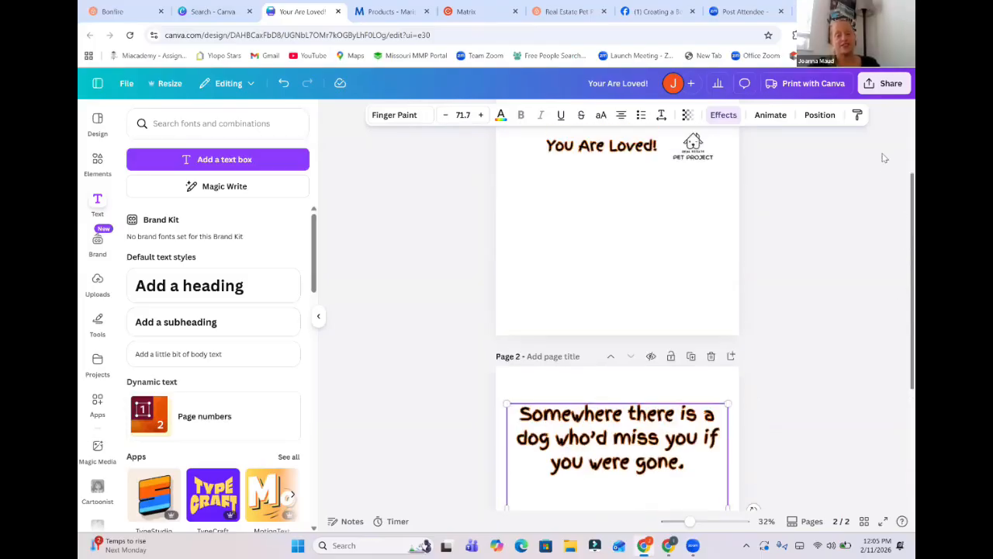
{"action": "scroll", "coordinate": [885, 158], "scroll_direction": "up", "scroll_amount": 2}
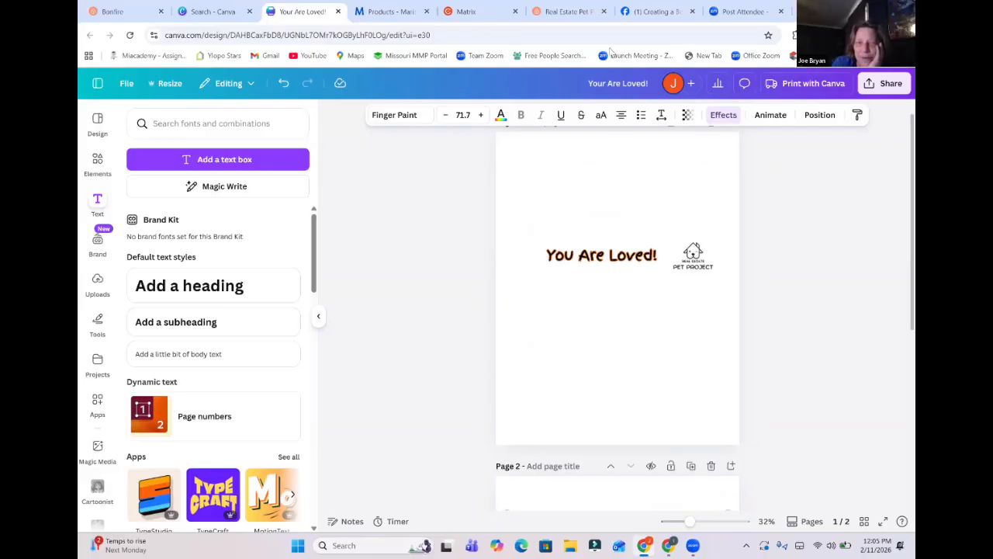
Switch to the Bonfire store, go through its editor to the dashboard's campaigns, and start a new campaign.
{"action": "left_click", "coordinate": [571, 12]}
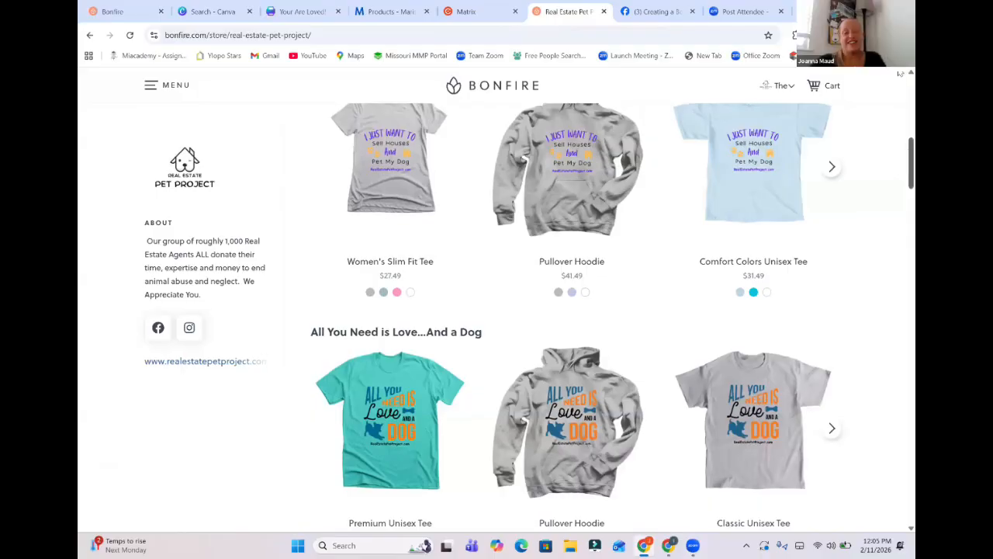
{"action": "scroll", "coordinate": [901, 105], "scroll_direction": "up", "scroll_amount": 5}
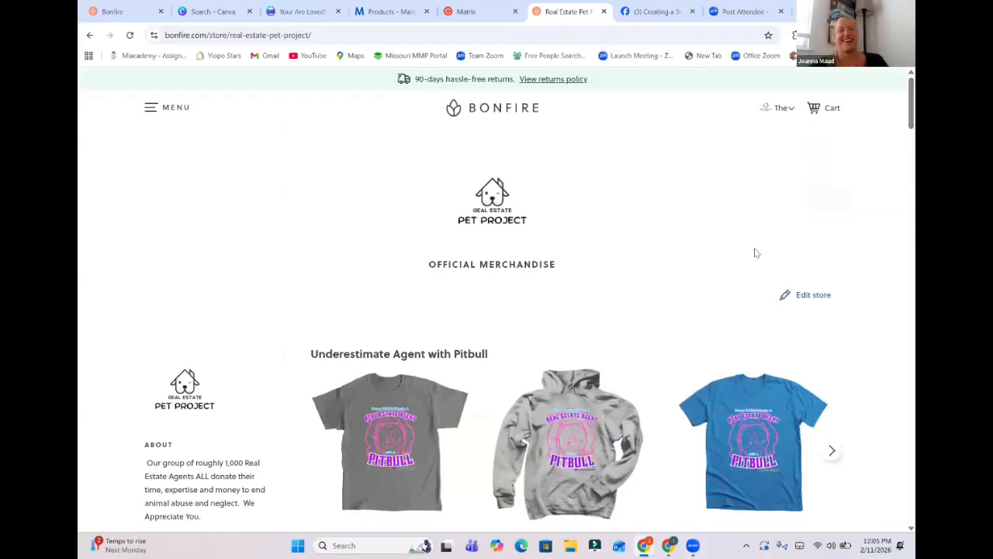
{"action": "left_click", "coordinate": [811, 295]}
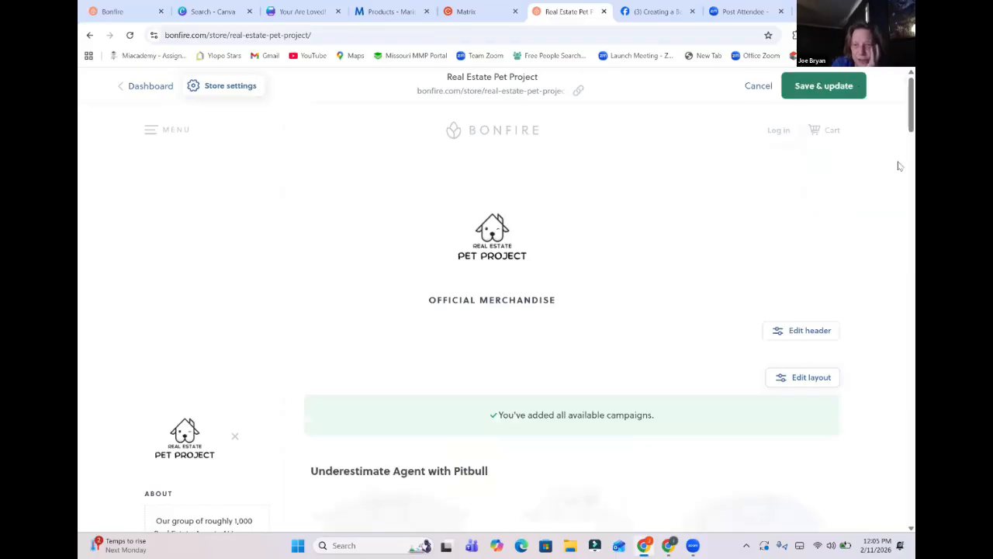
{"action": "left_click", "coordinate": [148, 87]}
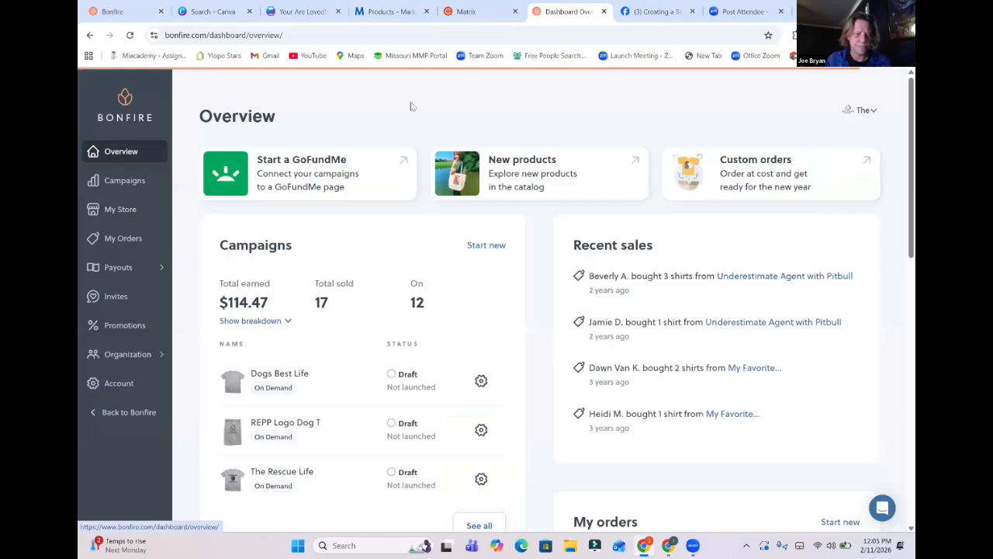
{"action": "left_click", "coordinate": [132, 181]}
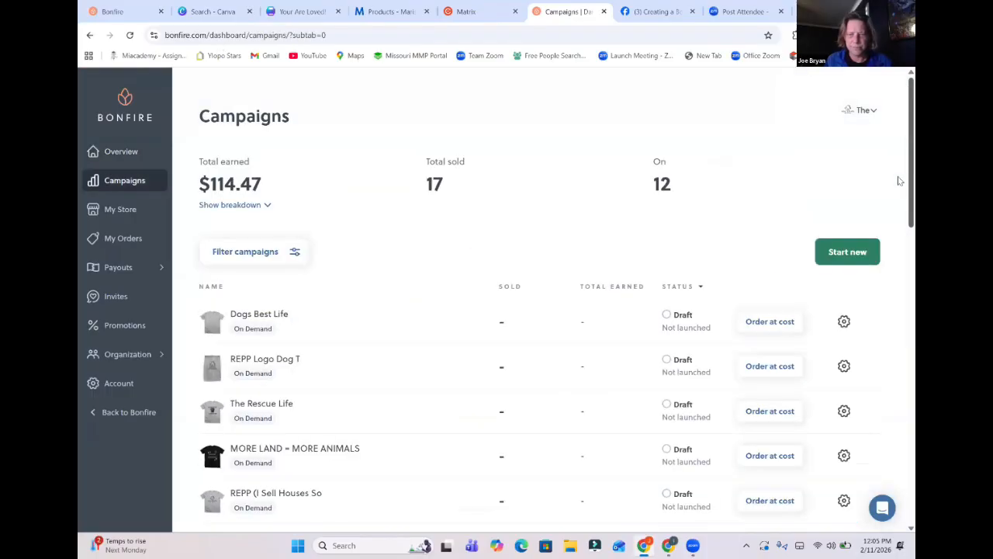
{"action": "left_click", "coordinate": [848, 253]}
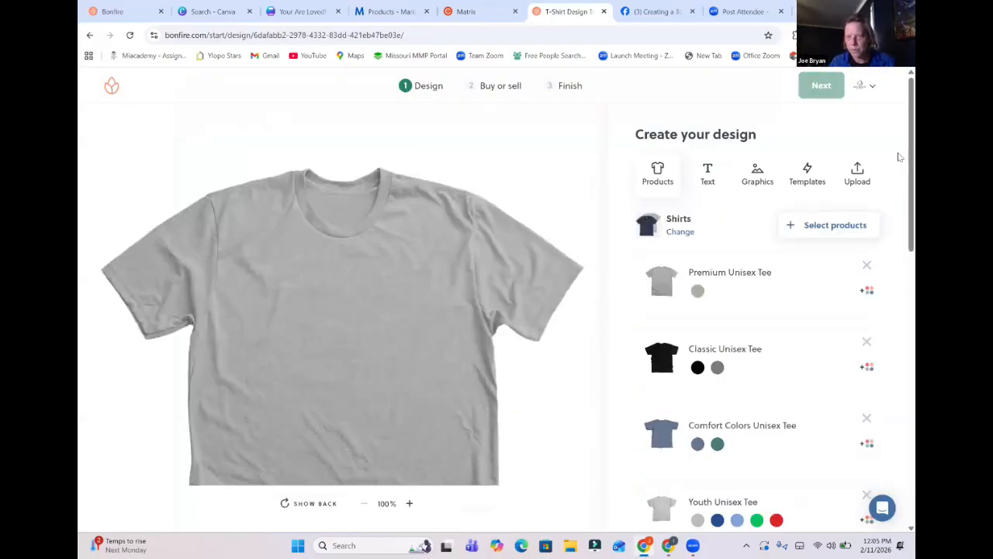
Review the products offered for the new campaign and preview the Softstyle Pullover Hoodie.
{"action": "scroll", "coordinate": [900, 276], "scroll_direction": "down", "scroll_amount": 1}
{"action": "scroll", "coordinate": [900, 276], "scroll_direction": "down", "scroll_amount": 4}
{"action": "scroll", "coordinate": [901, 209], "scroll_direction": "up", "scroll_amount": 4}
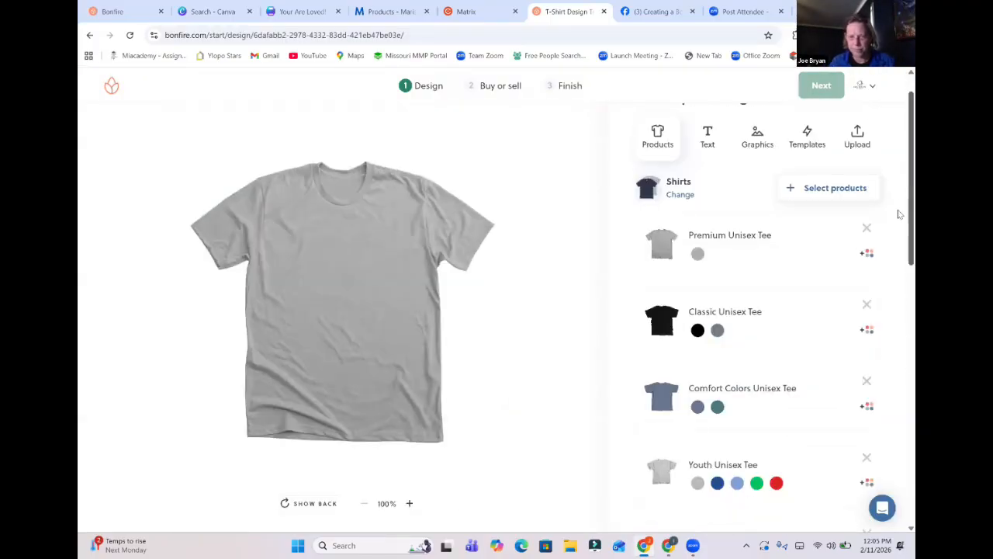
{"action": "scroll", "coordinate": [683, 299], "scroll_direction": "down", "scroll_amount": 2}
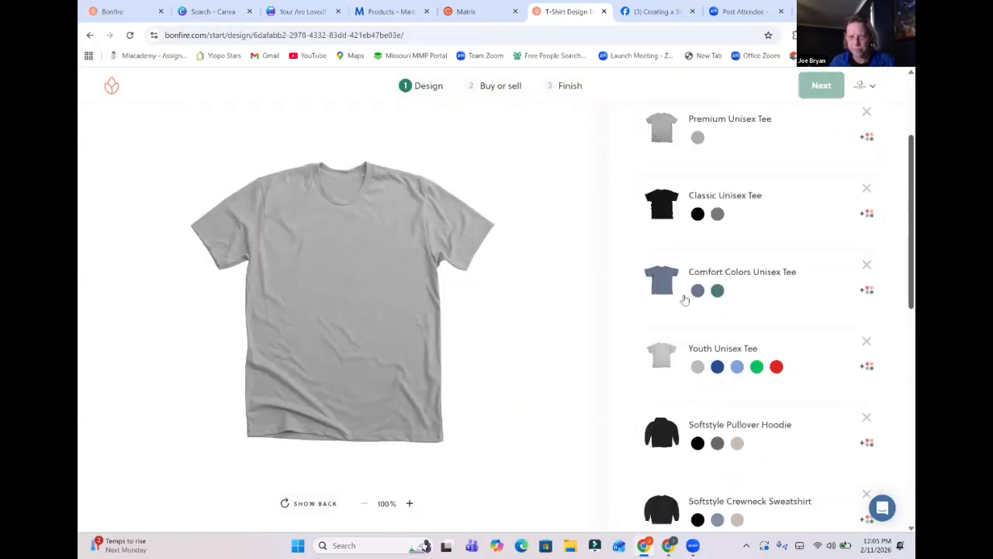
{"action": "left_click", "coordinate": [661, 432]}
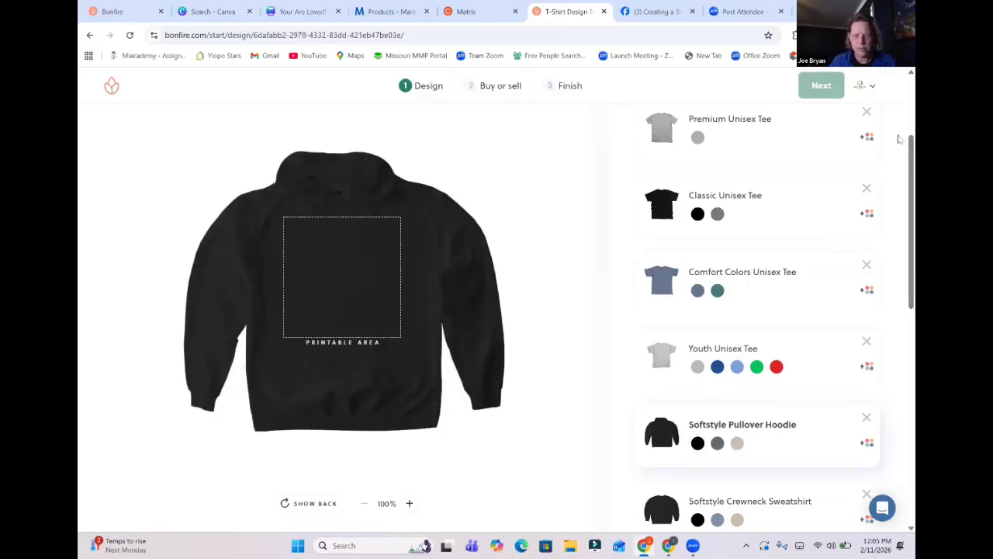
{"action": "scroll", "coordinate": [899, 287], "scroll_direction": "down", "scroll_amount": 6}
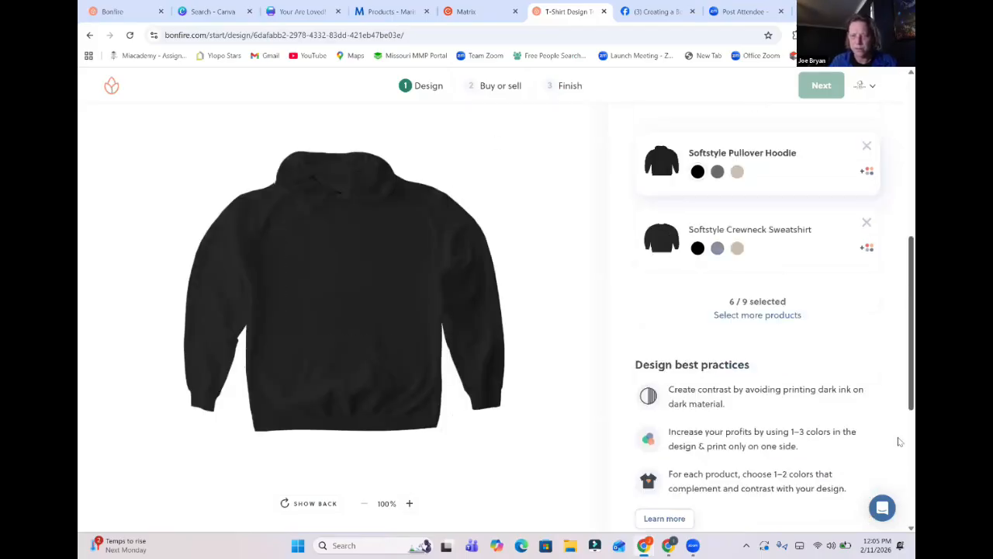
{"action": "scroll", "coordinate": [899, 147], "scroll_direction": "up", "scroll_amount": 10}
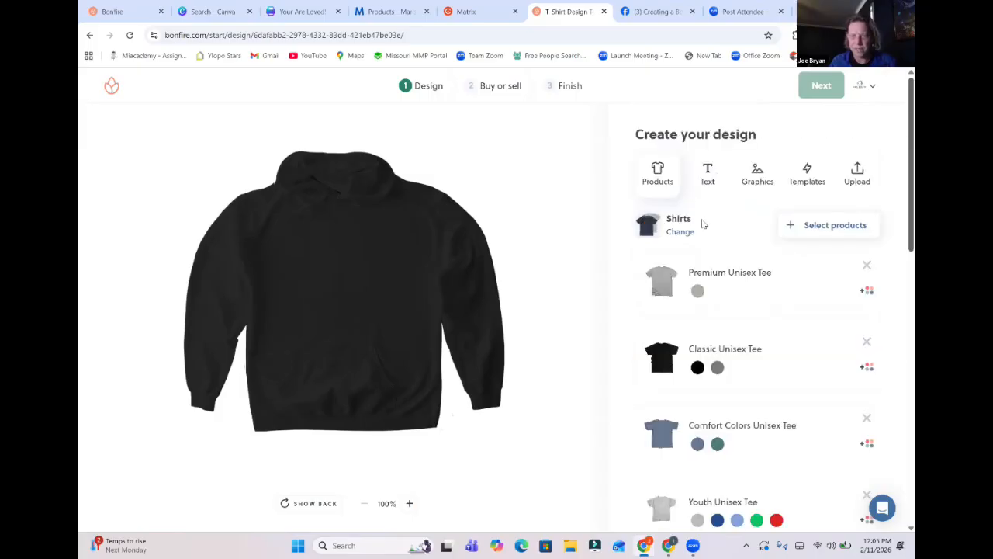
Look at the text and graphics options for creating a design.
{"action": "left_click", "coordinate": [707, 172]}
{"action": "left_click", "coordinate": [758, 173]}
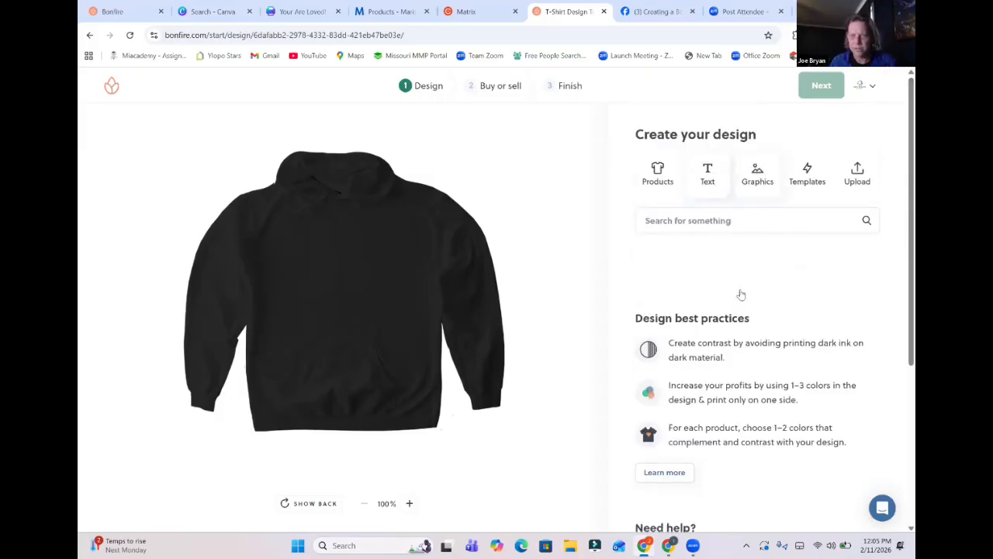
{"action": "left_click", "coordinate": [709, 178]}
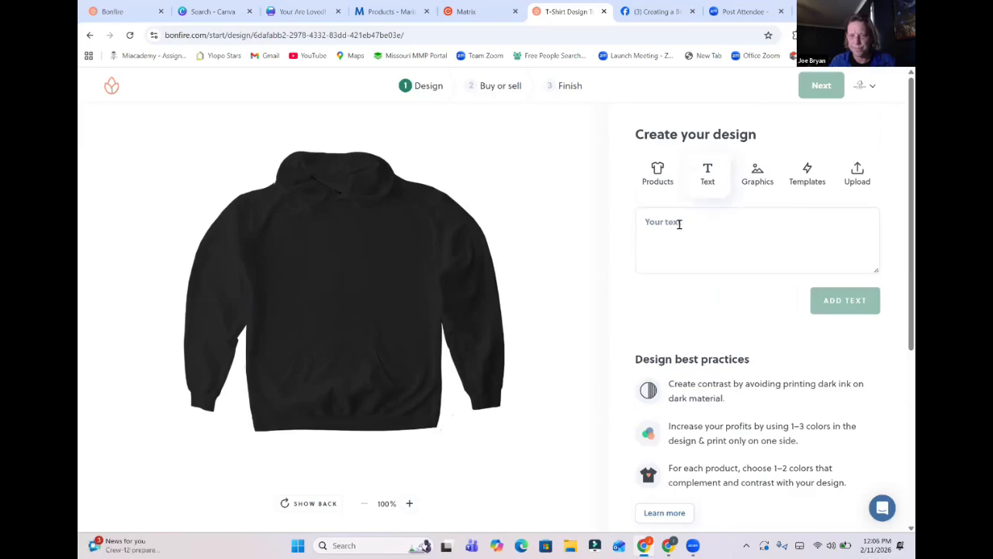
{"action": "left_click", "coordinate": [679, 224]}
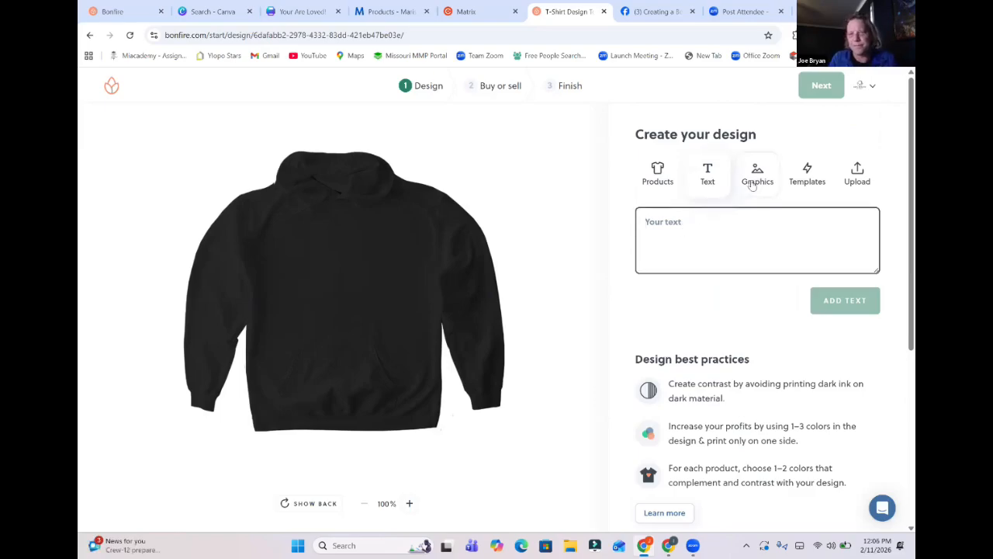
Switch to the "Your Are Loved!" design in Canva and download pages 1–2 as PNG with a transparent background.
{"action": "left_click", "coordinate": [213, 10]}
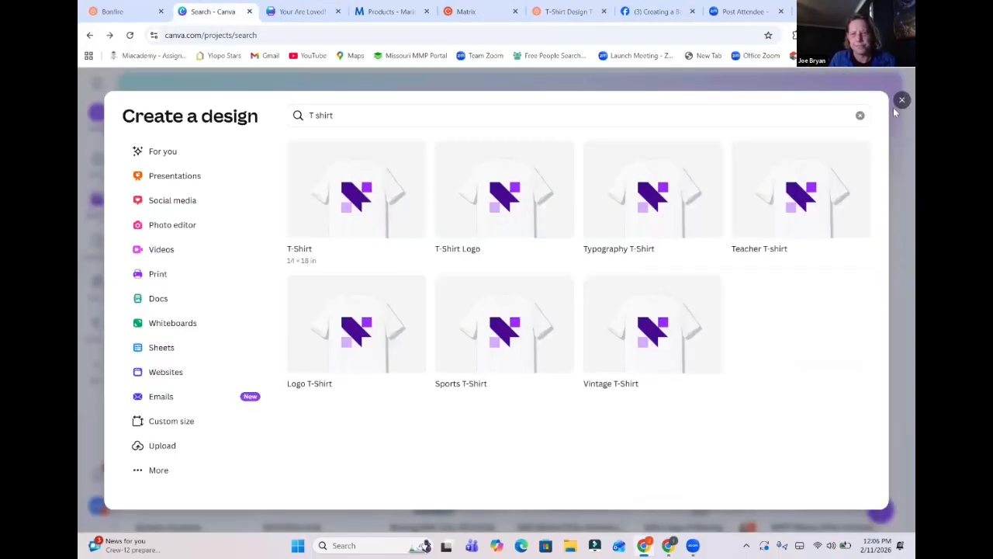
{"action": "left_click", "coordinate": [299, 12]}
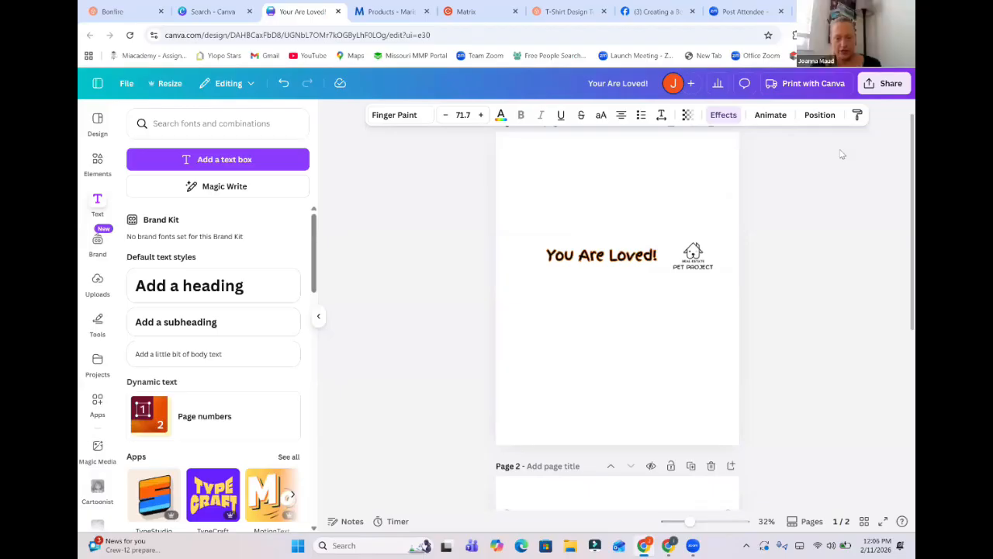
{"action": "left_click", "coordinate": [877, 90]}
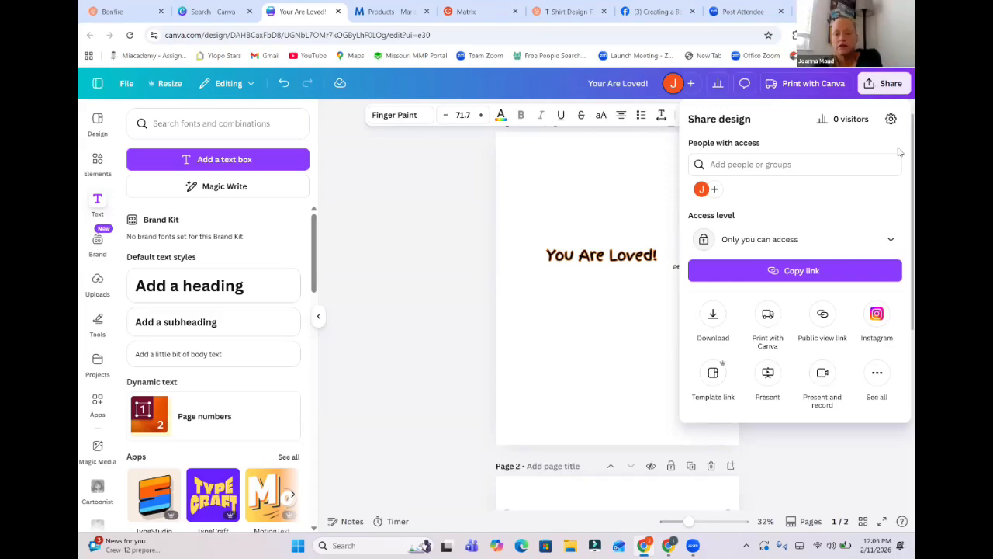
{"action": "left_click", "coordinate": [712, 315]}
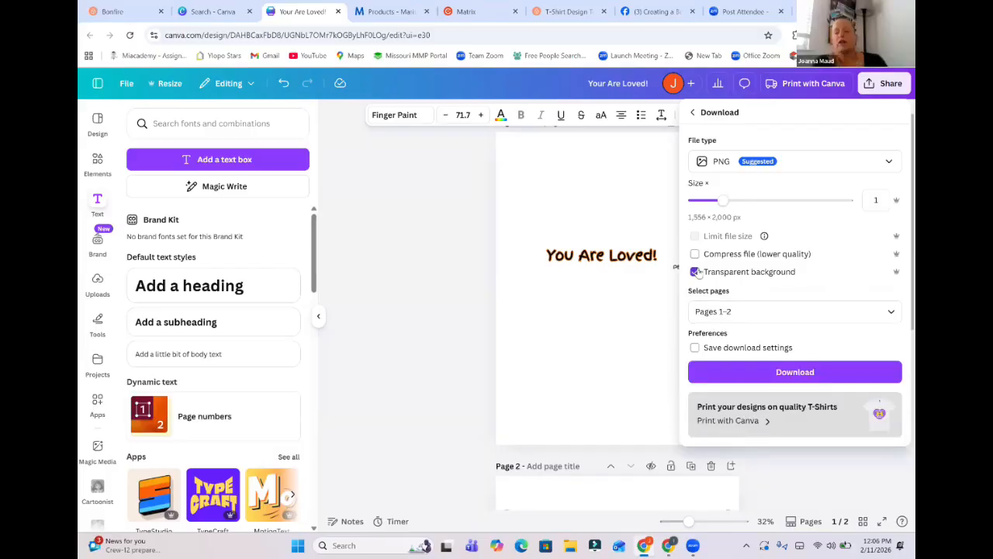
{"action": "left_click", "coordinate": [802, 374]}
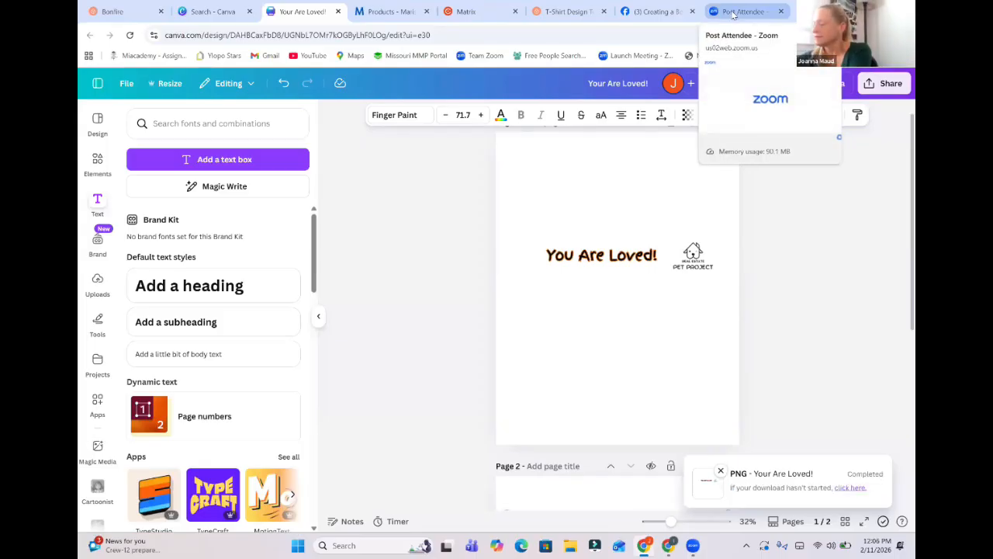
Return to the Bonfire design tool, start choosing an artwork file to upload, and go to the Downloads folder.
{"action": "left_click", "coordinate": [569, 12]}
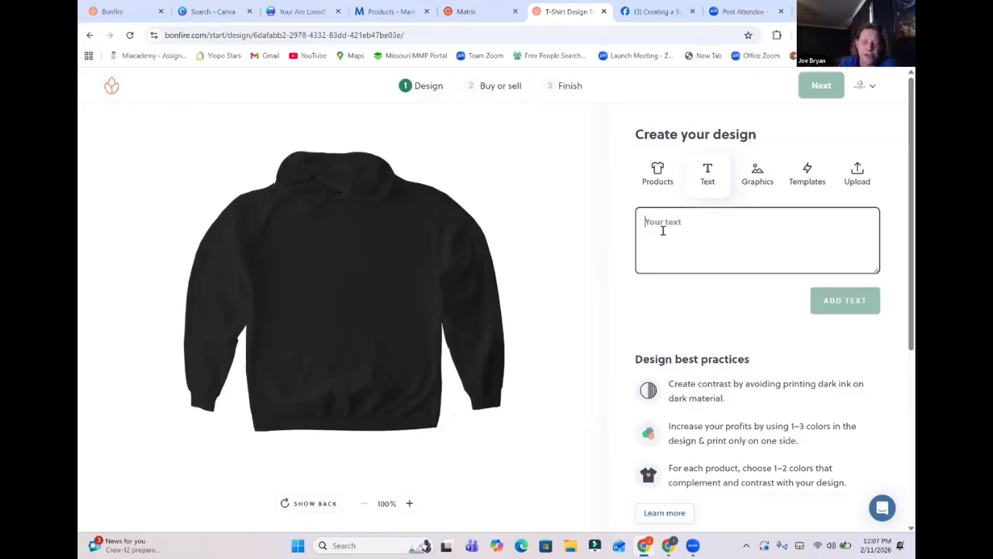
{"action": "left_click", "coordinate": [755, 178]}
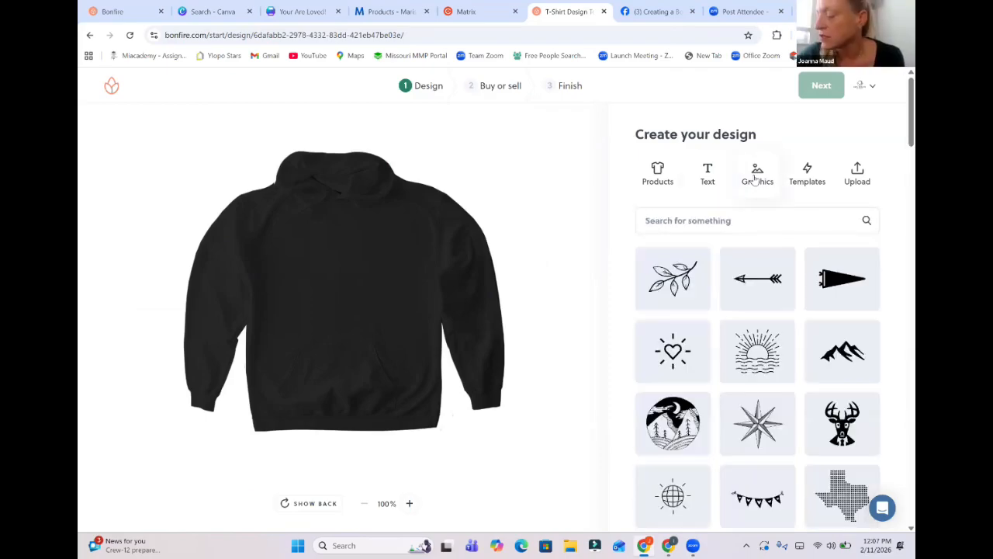
{"action": "left_click", "coordinate": [868, 173]}
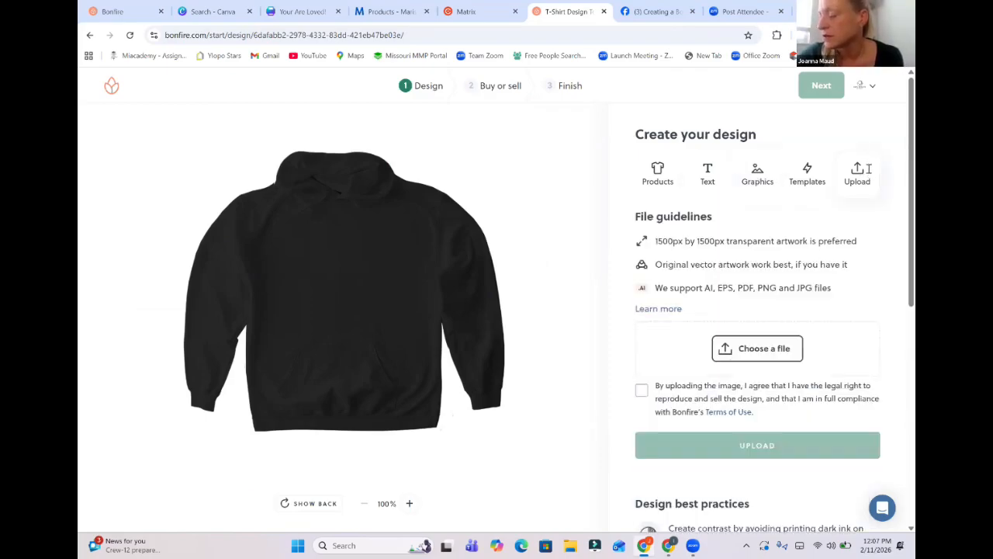
{"action": "left_click", "coordinate": [733, 351]}
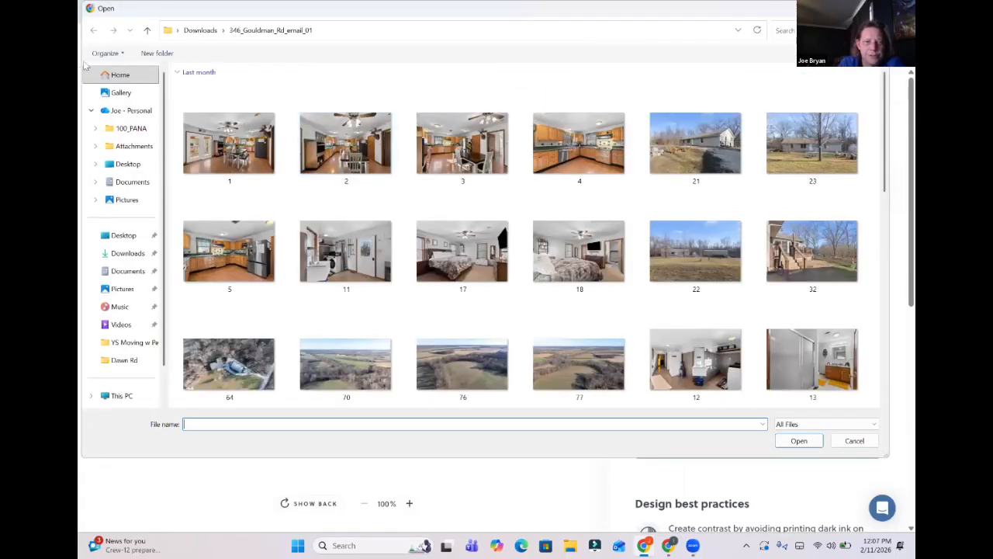
{"action": "left_click", "coordinate": [116, 253]}
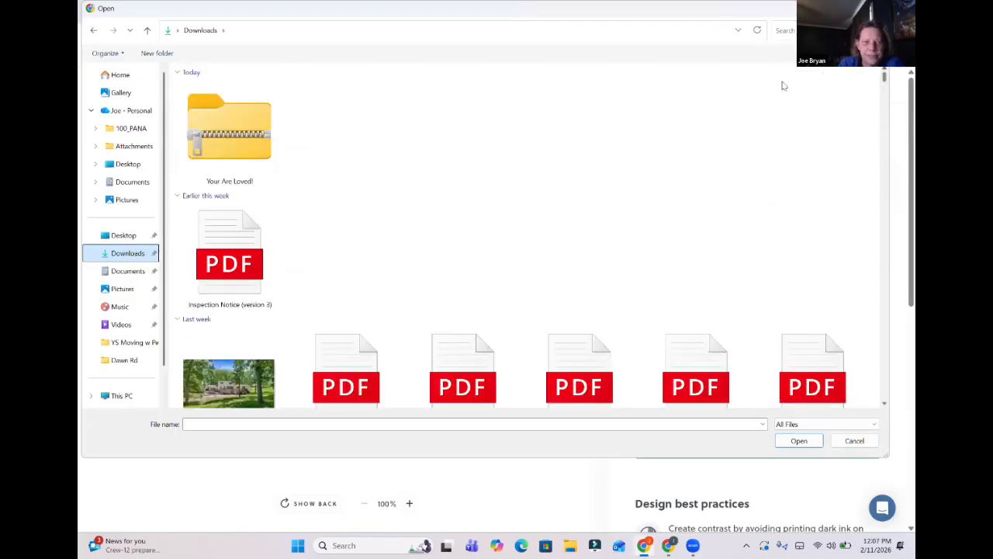
Extract the "Your Are Loved!" zip archive into Downloads and open the extracted folder in the file chooser.
{"action": "right_click", "coordinate": [221, 139]}
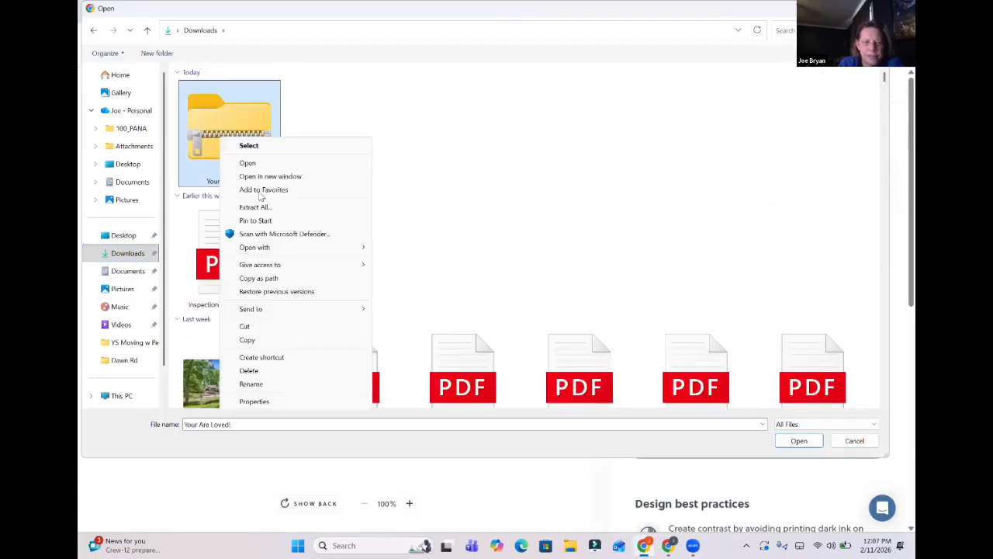
{"action": "left_click", "coordinate": [257, 208]}
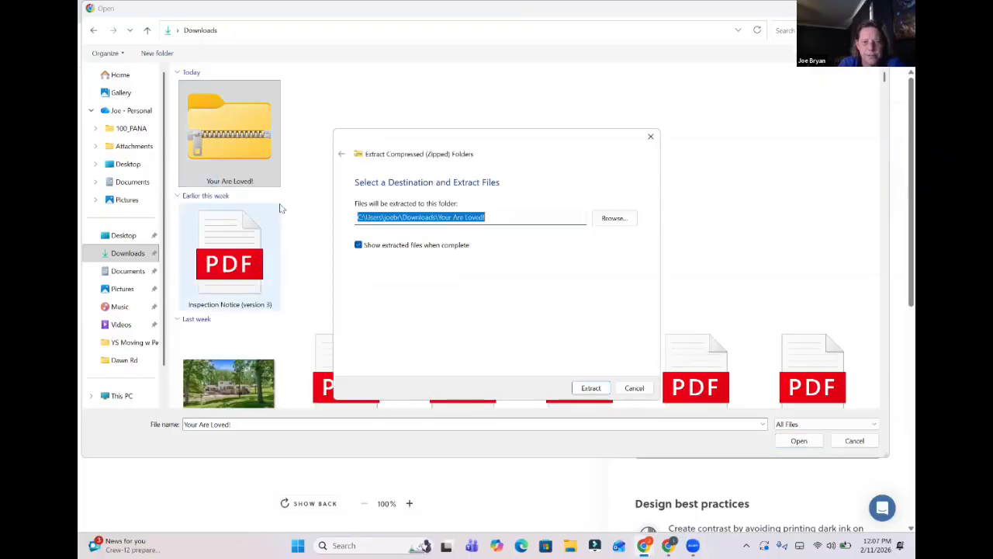
{"action": "left_click", "coordinate": [589, 383]}
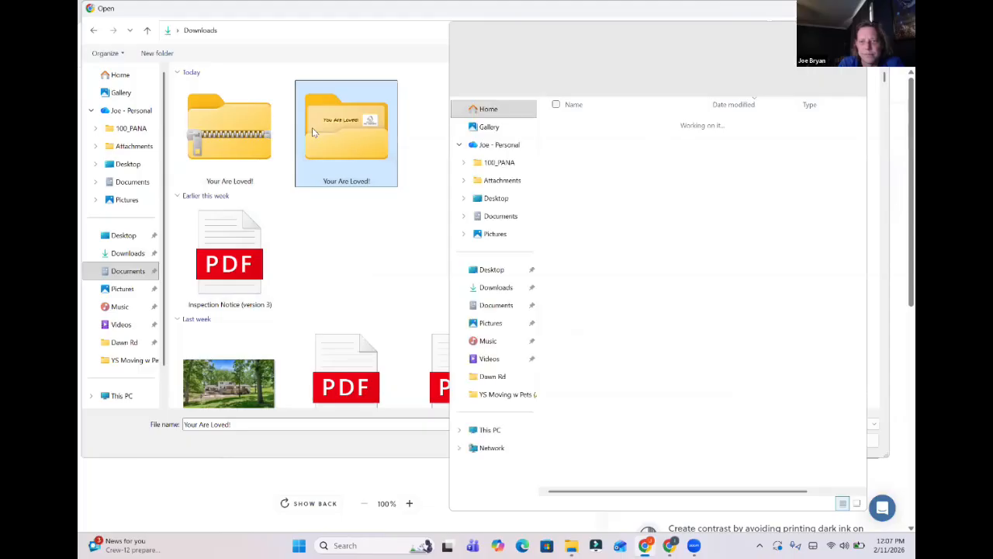
{"action": "double_click", "coordinate": [324, 132]}
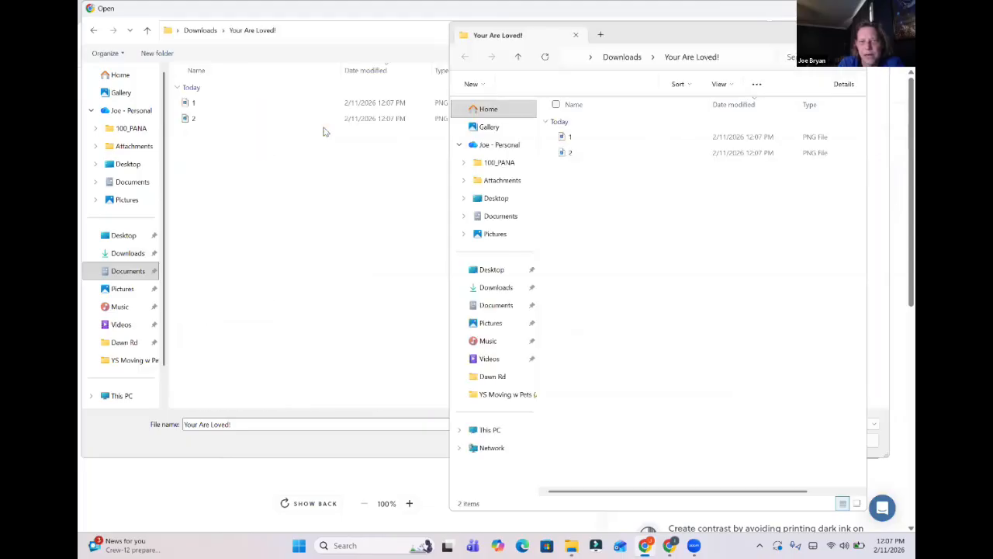
Close the extra folder window, choose 1.png as the artwork, accept the legal rights statement, and upload it.
{"action": "left_click", "coordinate": [304, 107]}
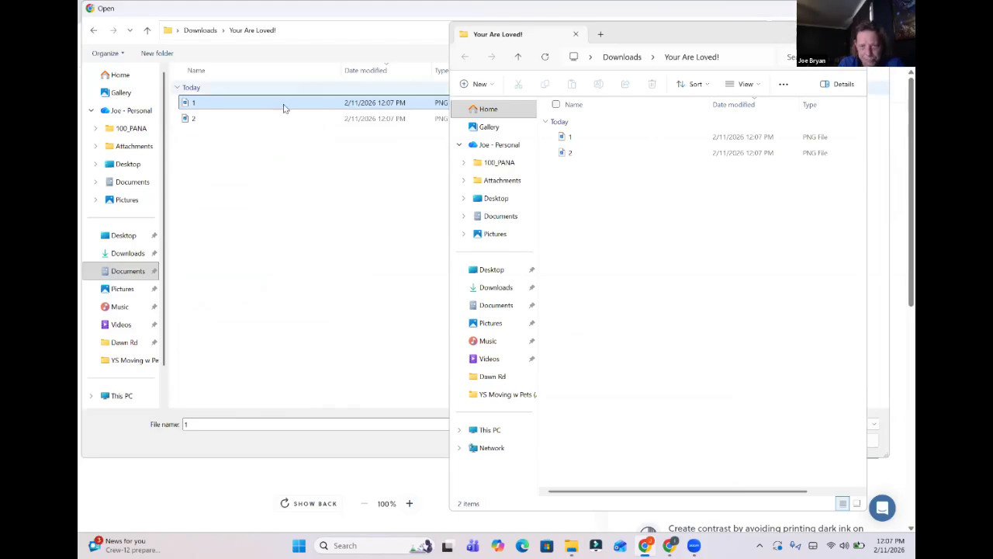
{"action": "left_click", "coordinate": [598, 137]}
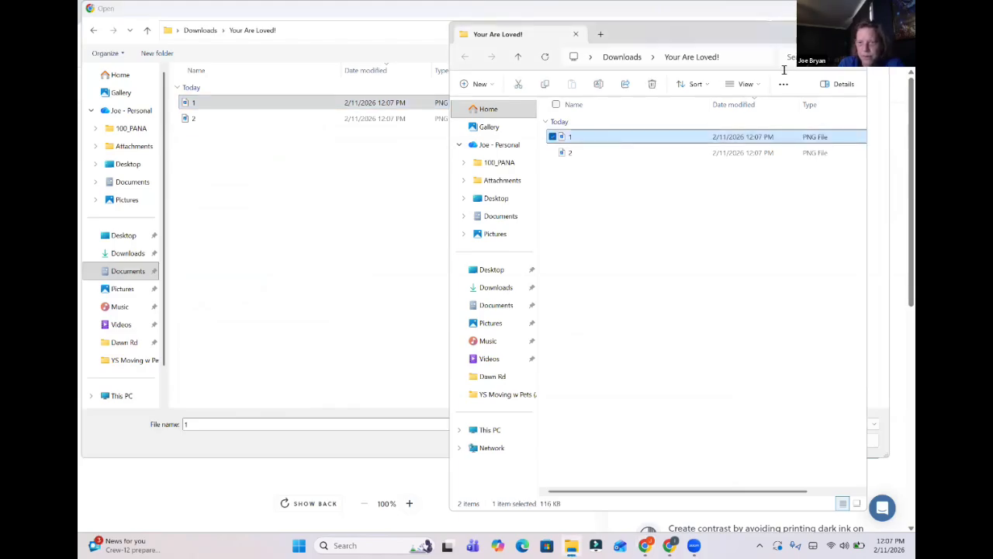
{"action": "left_click", "coordinate": [854, 35]}
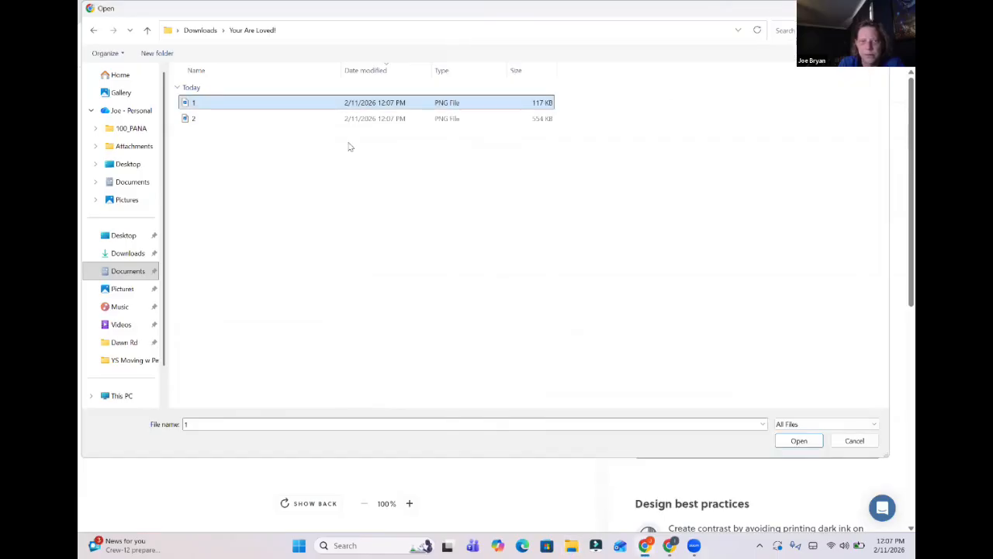
{"action": "left_click", "coordinate": [799, 441]}
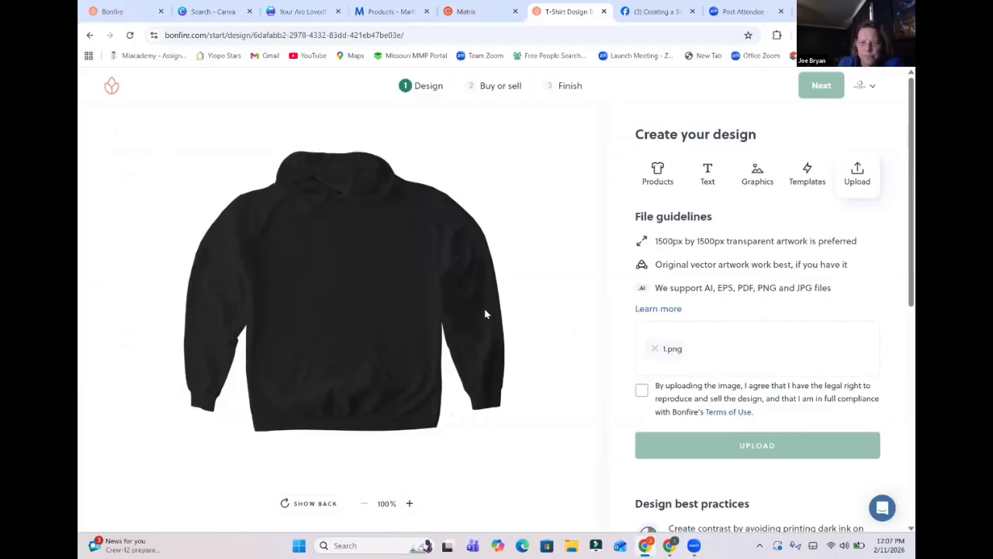
{"action": "left_click", "coordinate": [642, 391]}
{"action": "left_click", "coordinate": [765, 455]}
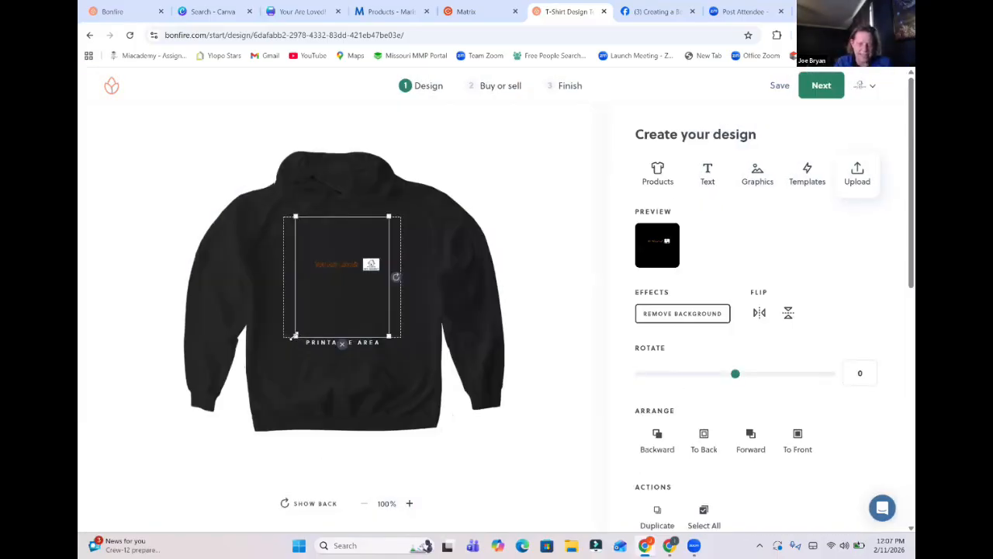
Enlarge the "You Are Loved!" artwork on the hoodie front and reposition it so the text and logo sit within the printable area.
{"action": "left_click_drag", "start_coordinate": [268, 374], "coordinate": [218, 435]}
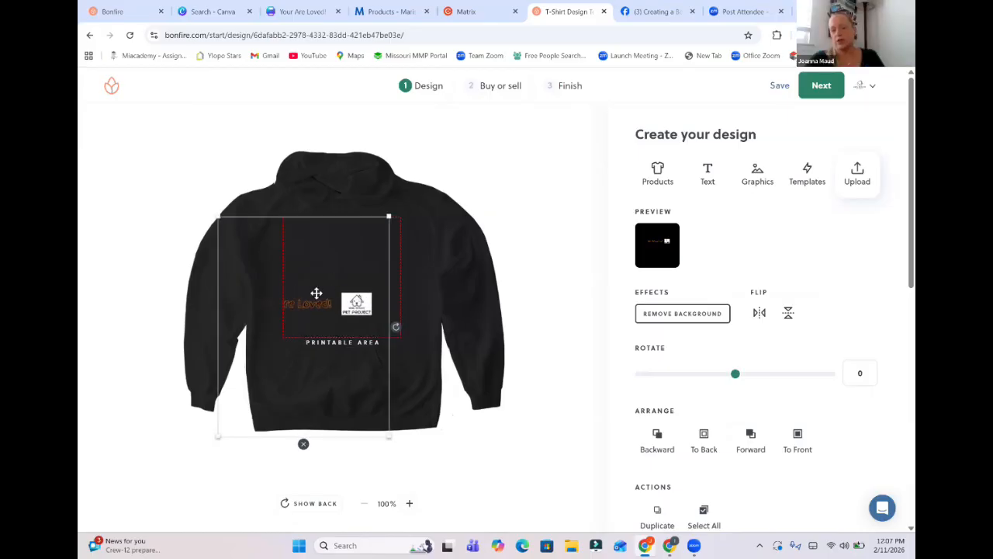
{"action": "left_click_drag", "start_coordinate": [374, 252], "coordinate": [352, 259]}
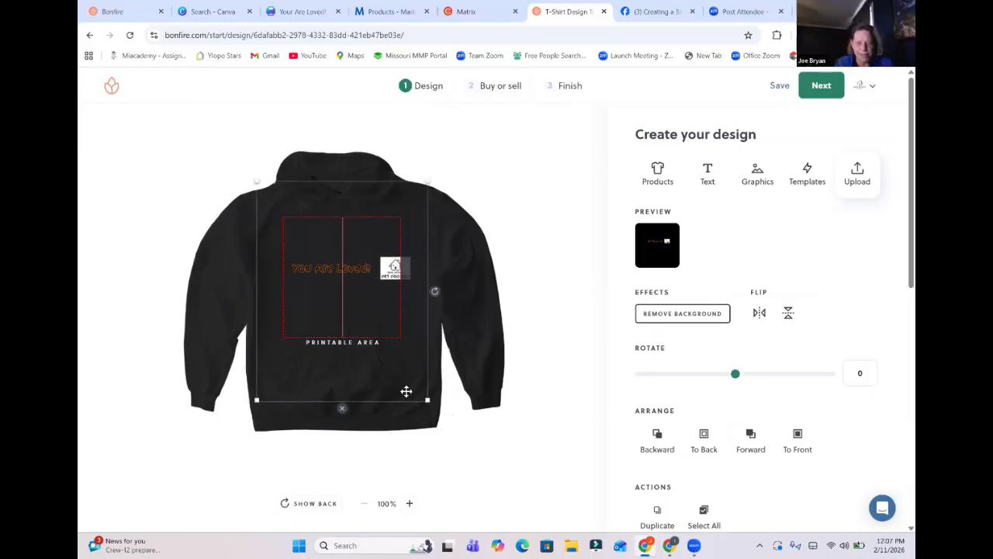
{"action": "left_click_drag", "start_coordinate": [400, 384], "coordinate": [389, 366]}
{"action": "left_click_drag", "start_coordinate": [352, 278], "coordinate": [351, 298]}
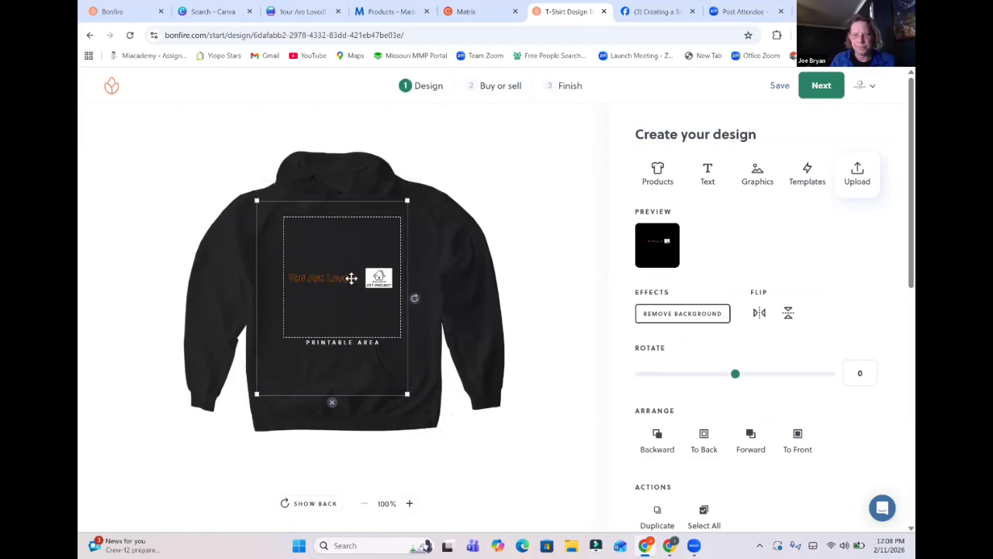
Add Light Pink to the colors offered for the Softstyle Pullover Hoodie.
{"action": "left_click", "coordinate": [659, 174]}
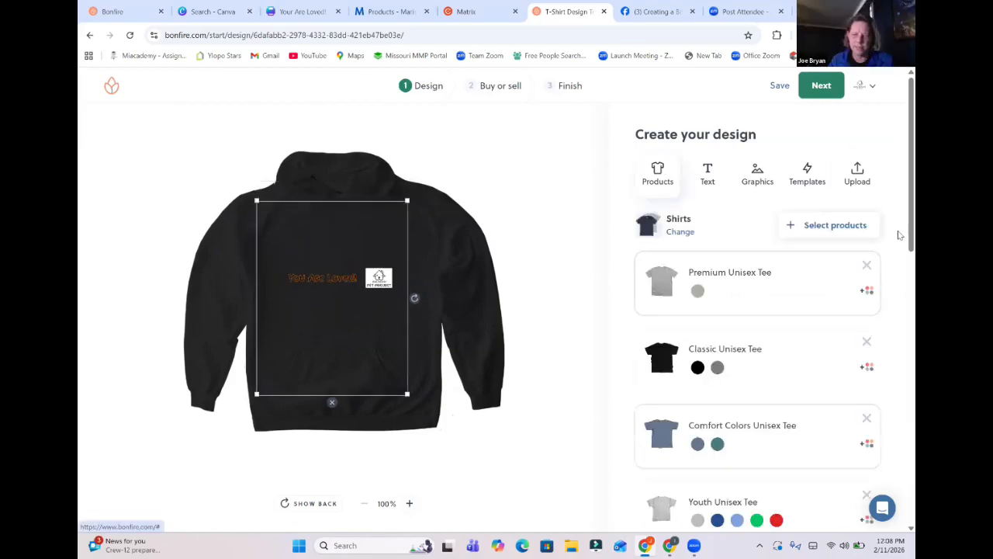
{"action": "scroll", "coordinate": [901, 279], "scroll_direction": "down", "scroll_amount": 5}
{"action": "left_click_drag", "start_coordinate": [899, 216], "coordinate": [898, 381]}
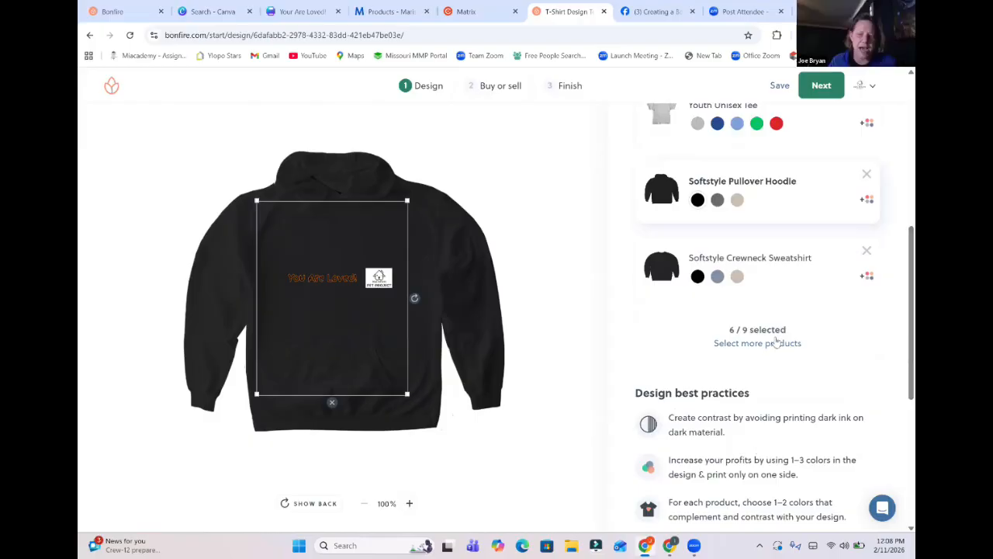
{"action": "scroll", "coordinate": [899, 317], "scroll_direction": "up", "scroll_amount": 3}
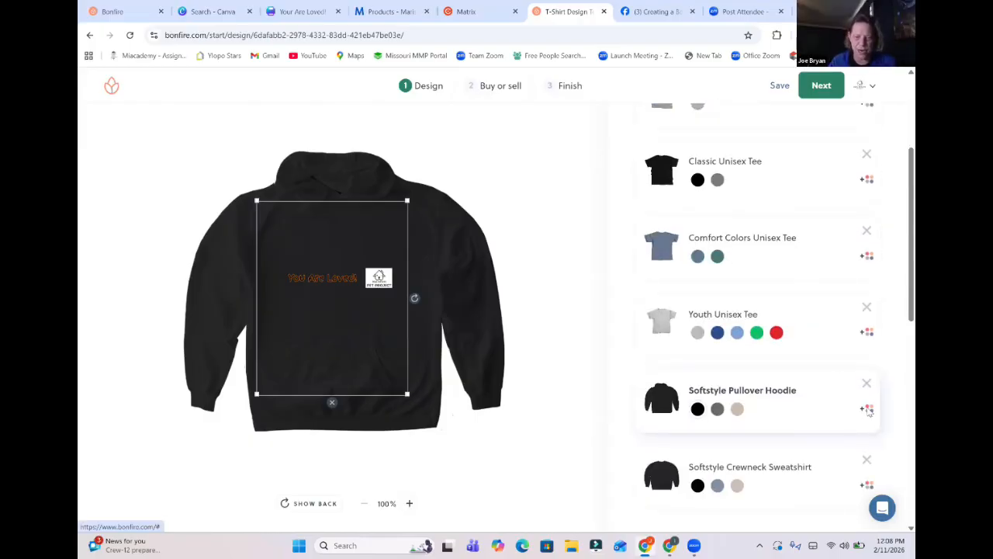
{"action": "left_click", "coordinate": [868, 410]}
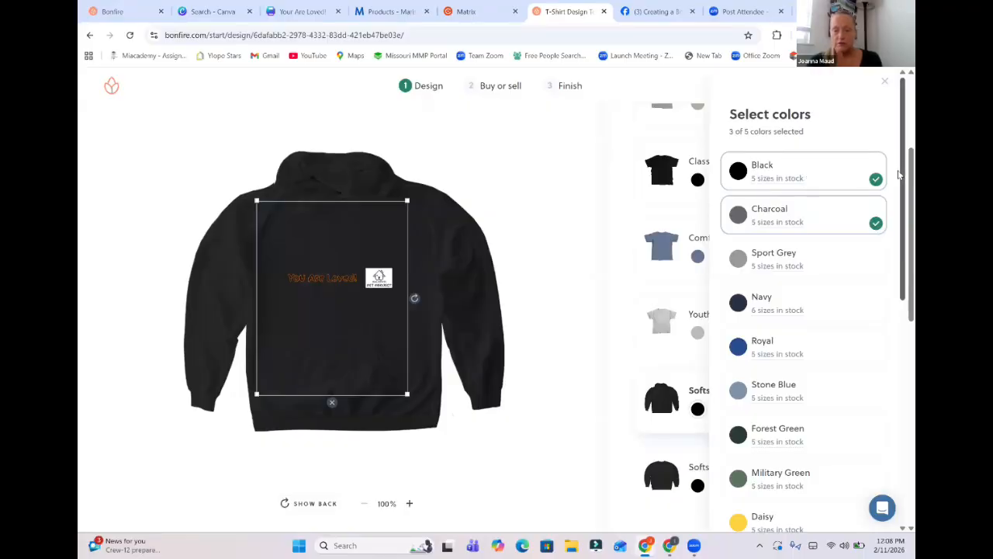
{"action": "scroll", "coordinate": [900, 291], "scroll_direction": "down", "scroll_amount": 3}
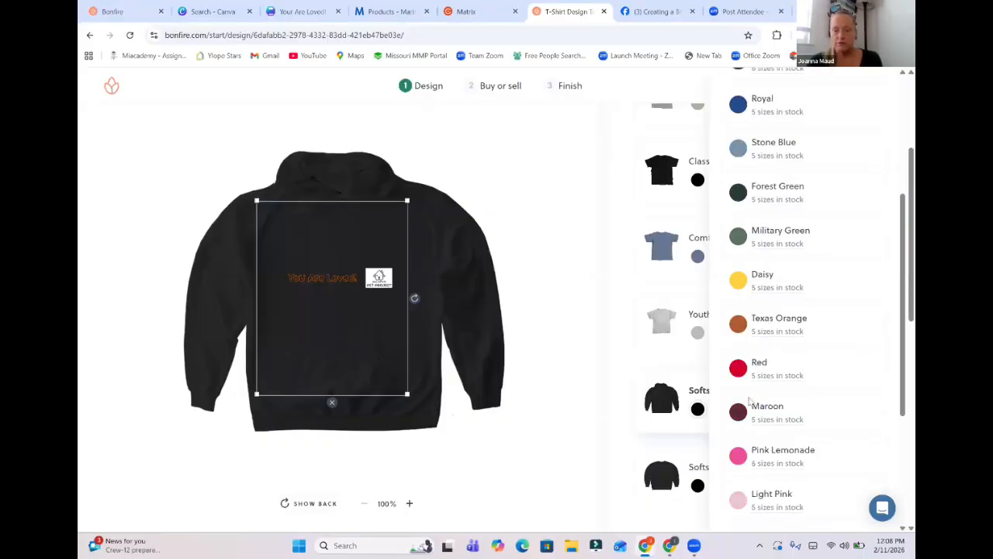
{"action": "left_click", "coordinate": [741, 500]}
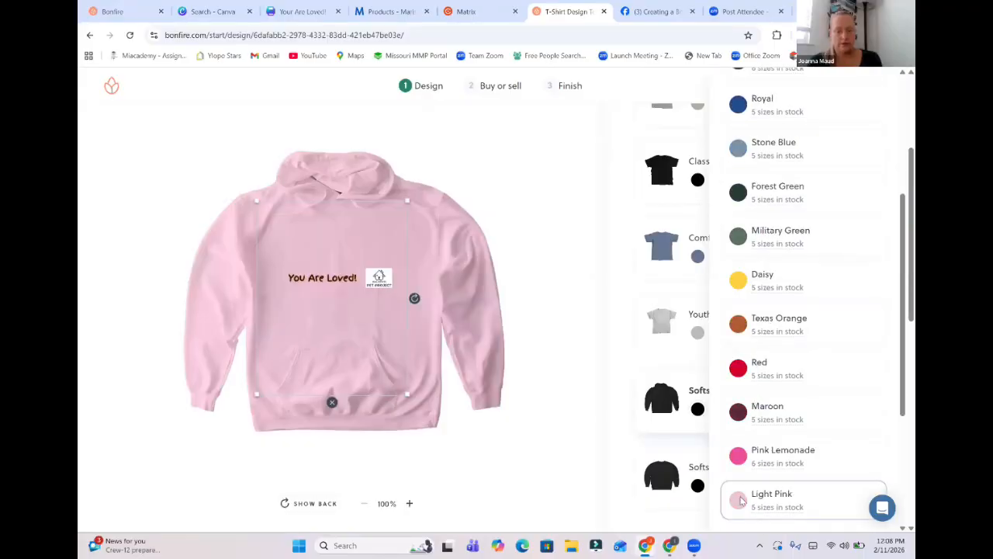
{"action": "left_click", "coordinate": [835, 500]}
{"action": "left_click", "coordinate": [829, 507]}
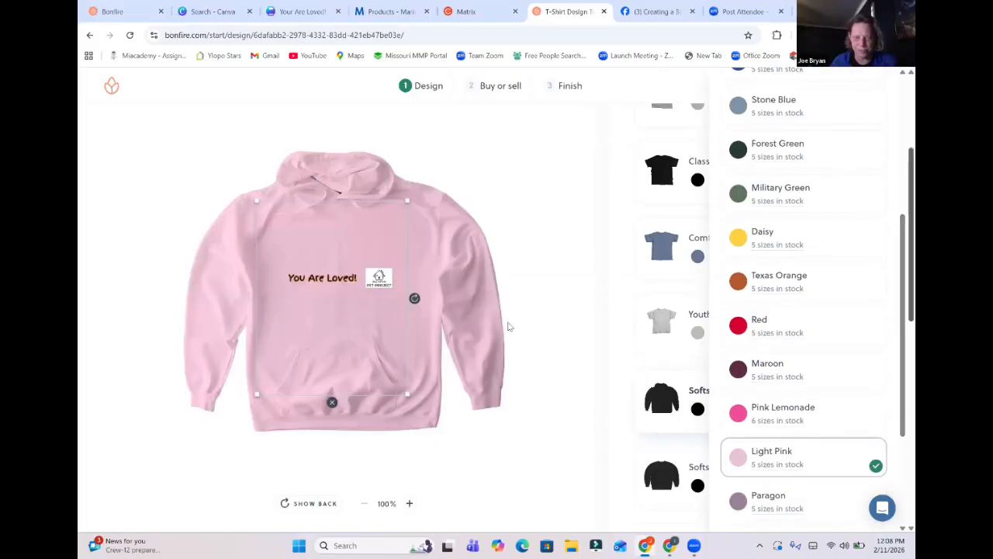
Show the back of the hoodie and upload 2.png as its artwork, accepting the legal rights statement.
{"action": "left_click", "coordinate": [294, 504]}
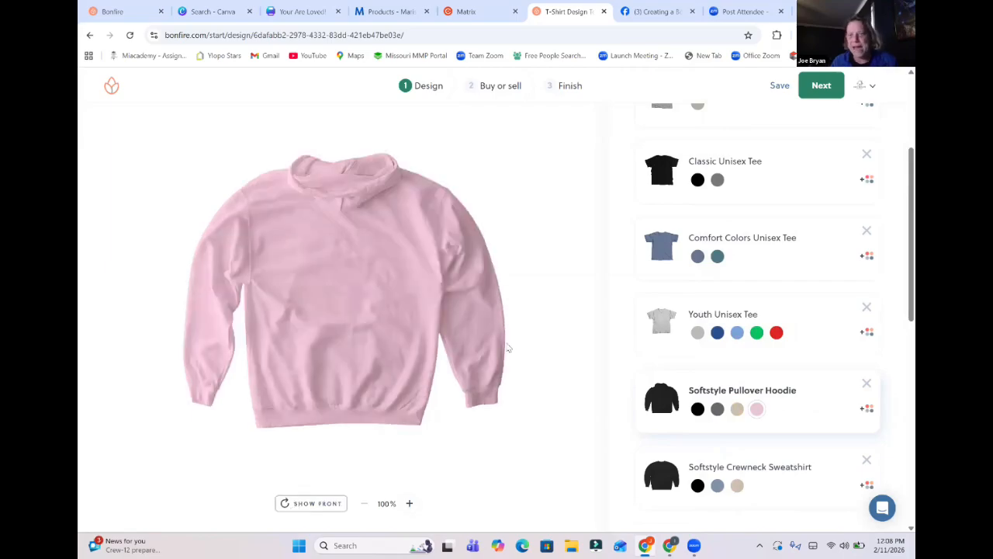
{"action": "scroll", "coordinate": [899, 114], "scroll_direction": "up", "scroll_amount": 3}
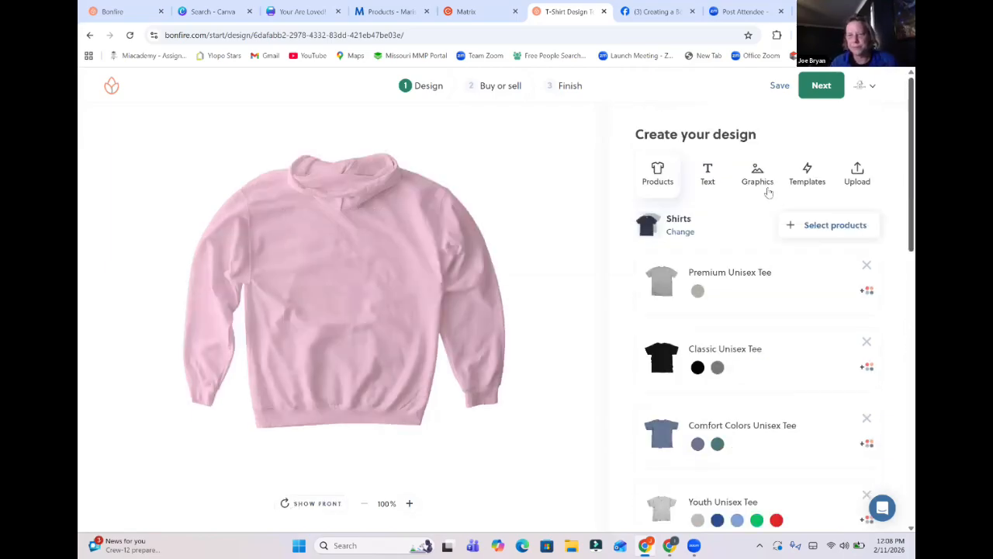
{"action": "left_click", "coordinate": [857, 173]}
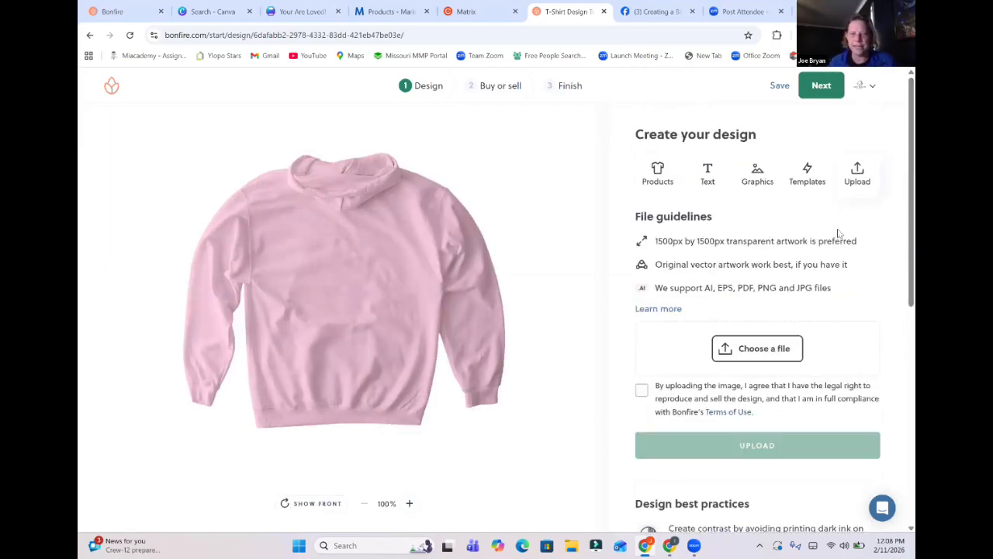
{"action": "left_click", "coordinate": [767, 353]}
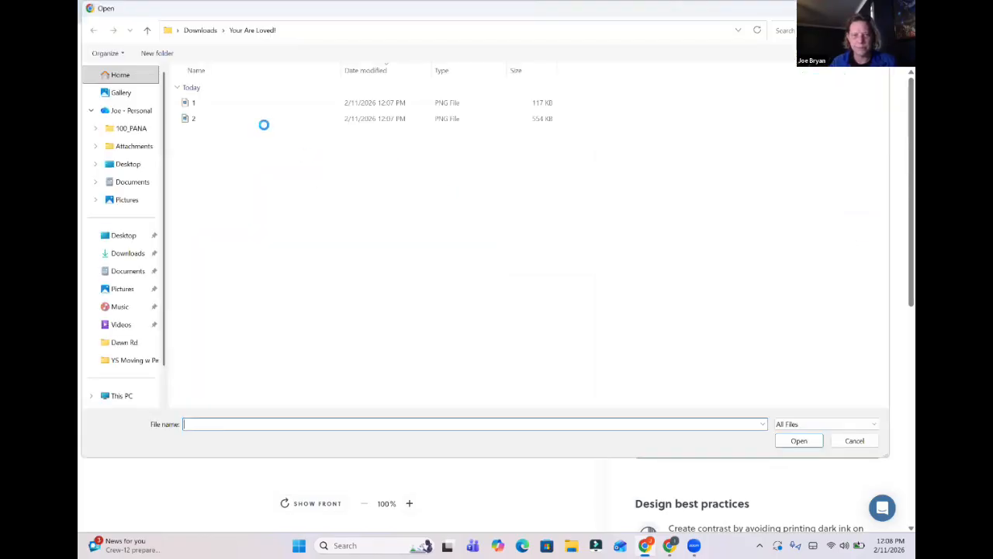
{"action": "left_click", "coordinate": [200, 118]}
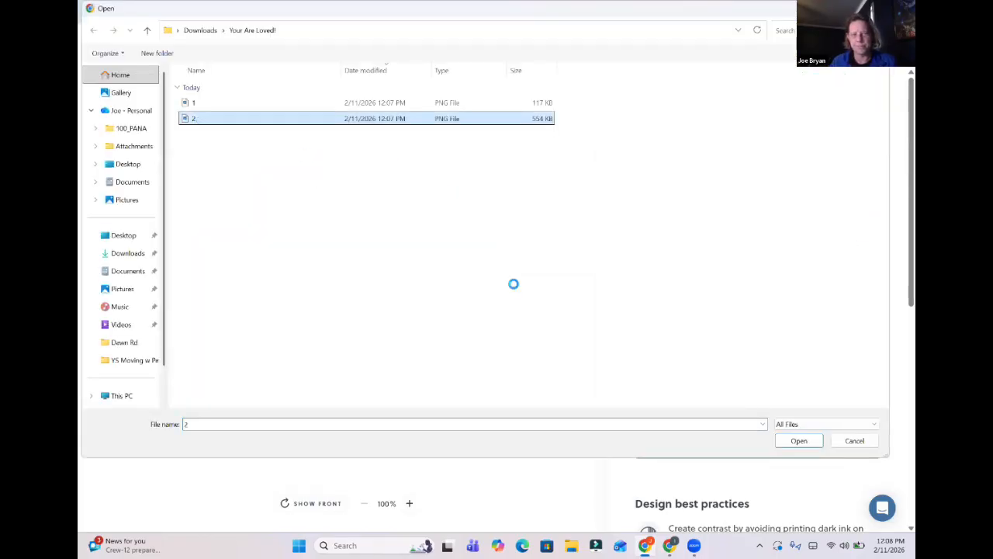
{"action": "left_click", "coordinate": [795, 439]}
{"action": "left_click", "coordinate": [641, 389]}
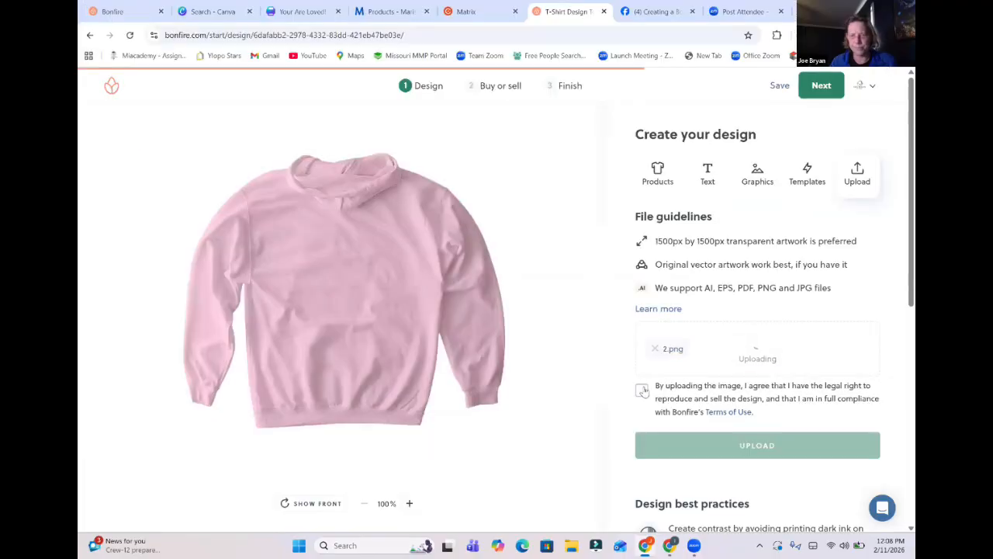
{"action": "left_click", "coordinate": [758, 446]}
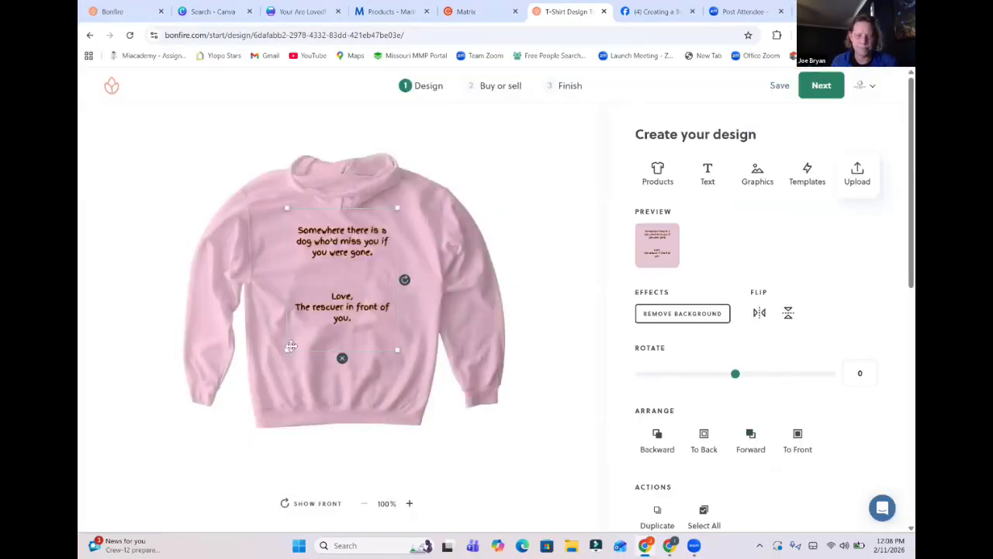
Enlarge the quote artwork on the hoodie's back slightly beyond the printable area's lower edge.
{"action": "left_click_drag", "start_coordinate": [291, 346], "coordinate": [280, 360]}
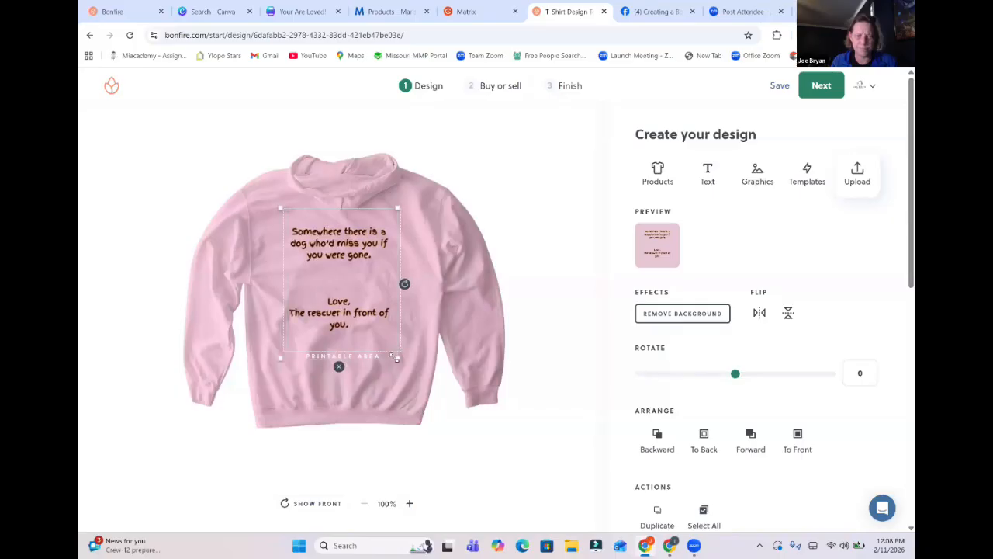
{"action": "left_click_drag", "start_coordinate": [399, 361], "coordinate": [406, 369]}
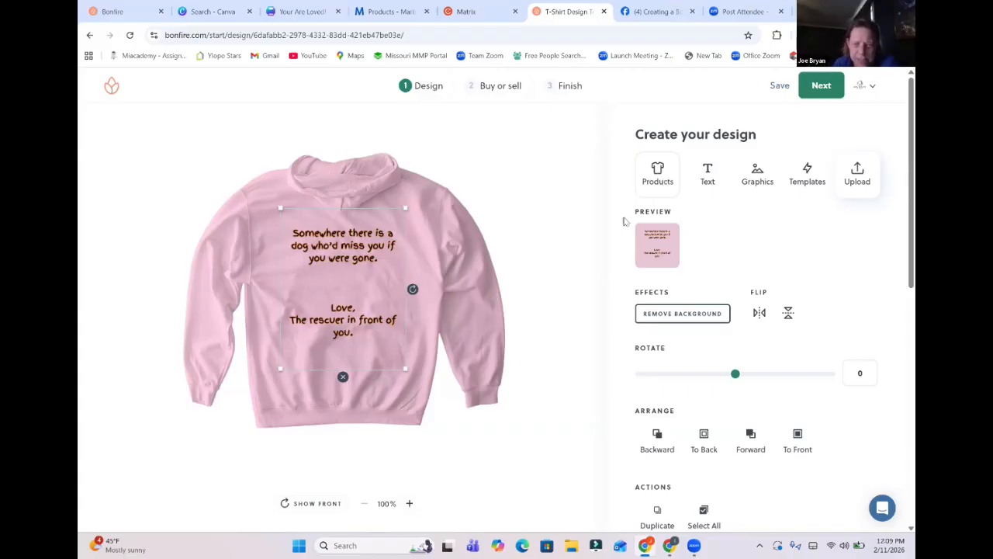
{"action": "scroll", "coordinate": [898, 179], "scroll_direction": "down", "scroll_amount": 3}
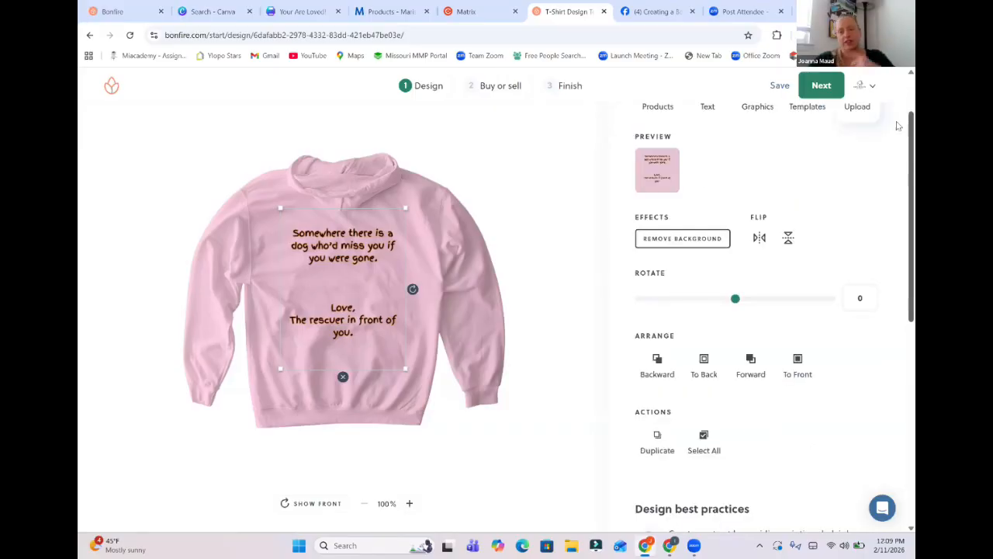
{"action": "scroll", "coordinate": [899, 101], "scroll_direction": "up", "scroll_amount": 3}
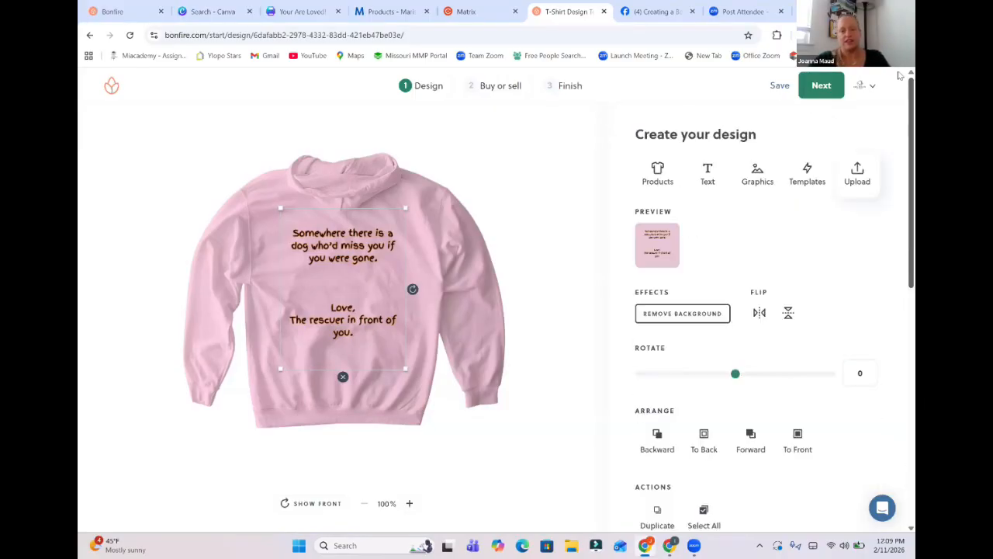
Finish the design, choose to sell it, and review the batch sales estimate and selling prices of all products.
{"action": "left_click", "coordinate": [825, 87]}
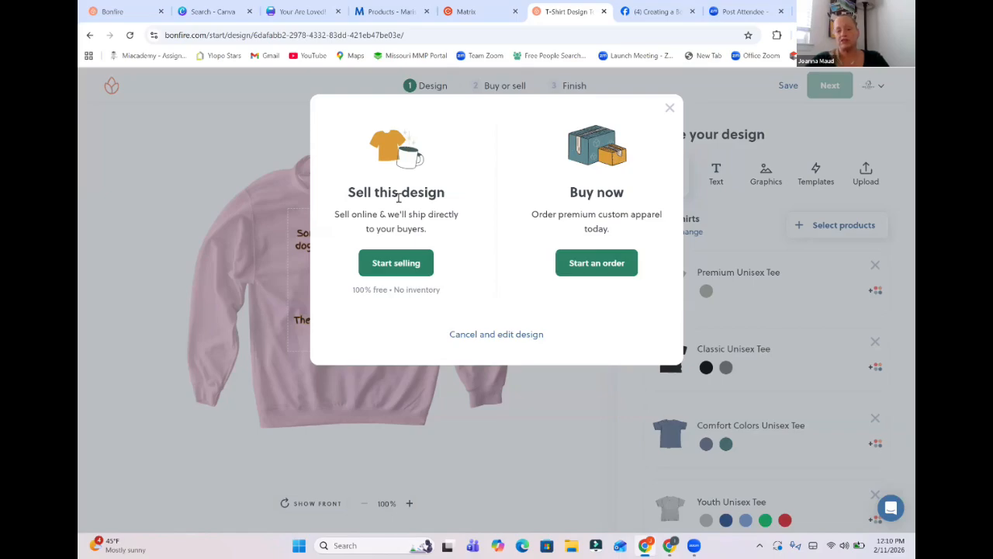
{"action": "left_click", "coordinate": [405, 264]}
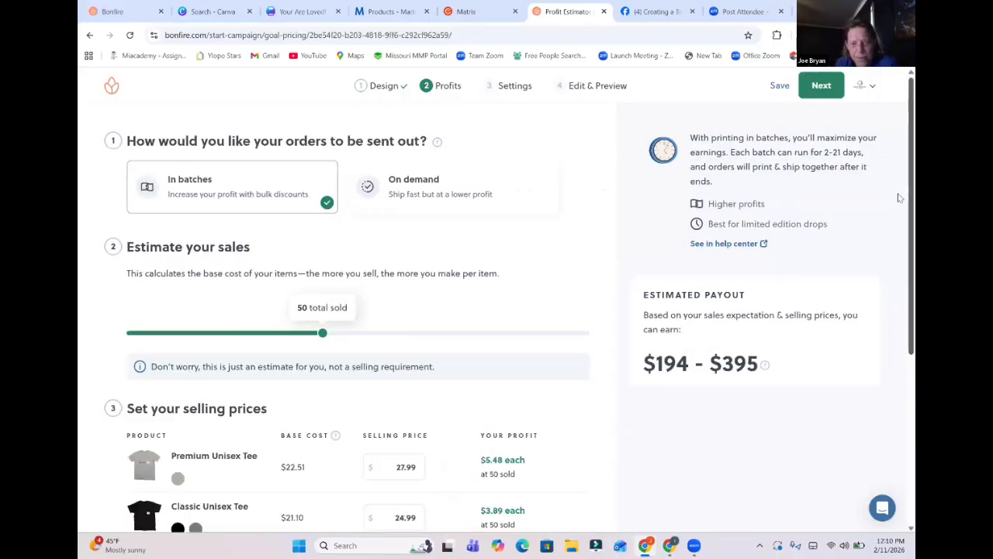
{"action": "scroll", "coordinate": [898, 193], "scroll_direction": "down", "scroll_amount": 3}
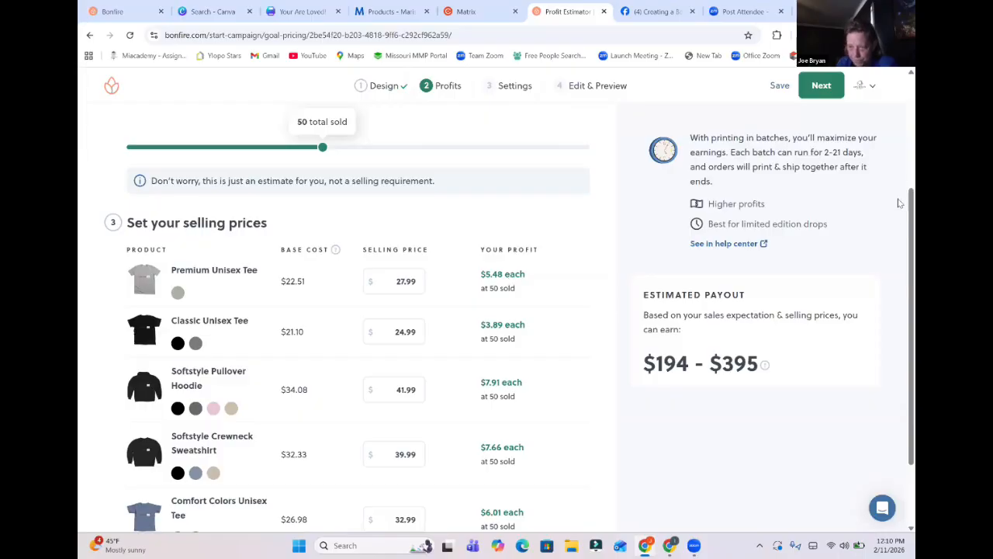
{"action": "scroll", "coordinate": [899, 318], "scroll_direction": "down", "scroll_amount": 1}
{"action": "scroll", "coordinate": [898, 318], "scroll_direction": "down", "scroll_amount": 1}
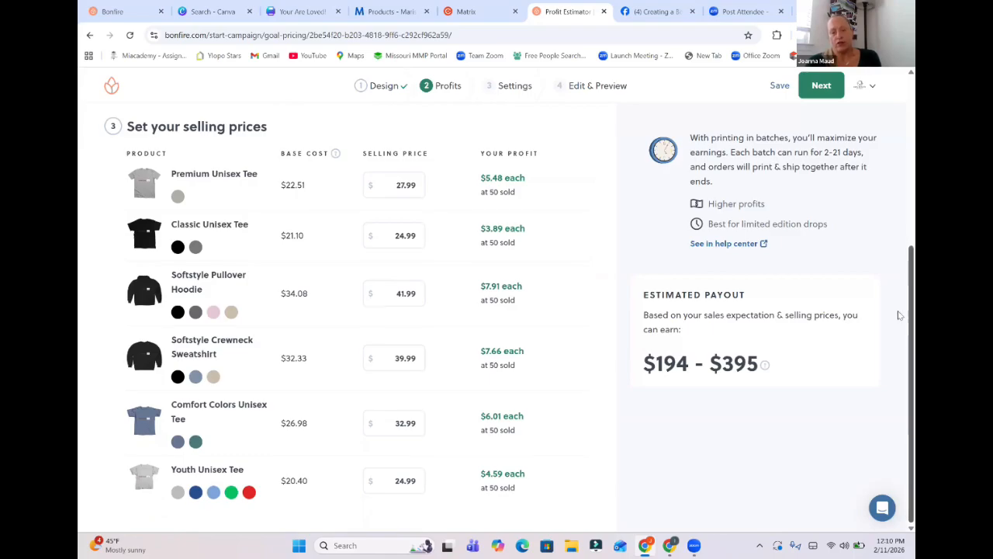
{"action": "scroll", "coordinate": [898, 310], "scroll_direction": "up", "scroll_amount": 1}
{"action": "scroll", "coordinate": [898, 313], "scroll_direction": "up", "scroll_amount": 4}
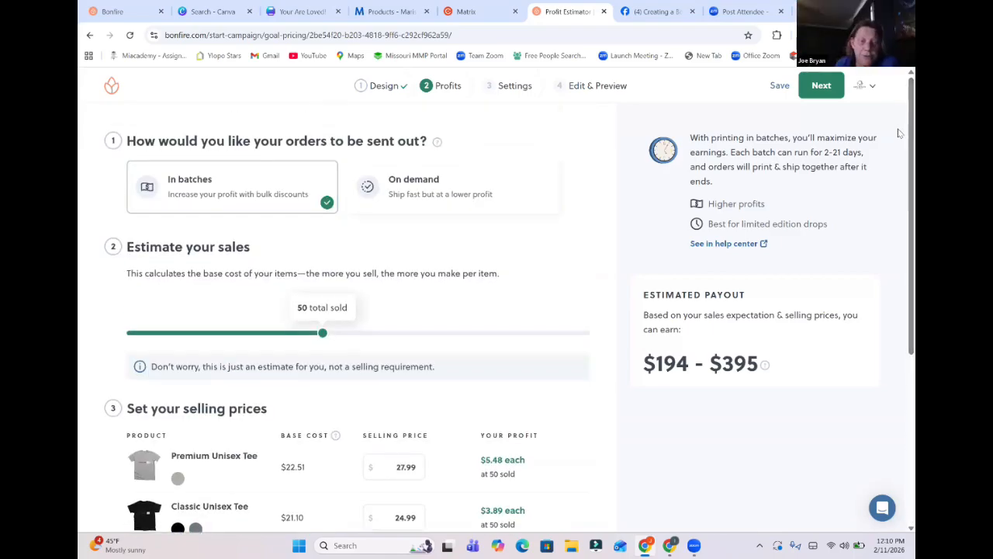
Switch order fulfilment to On demand and review the resulting base costs and profits for each product.
{"action": "left_click", "coordinate": [459, 195]}
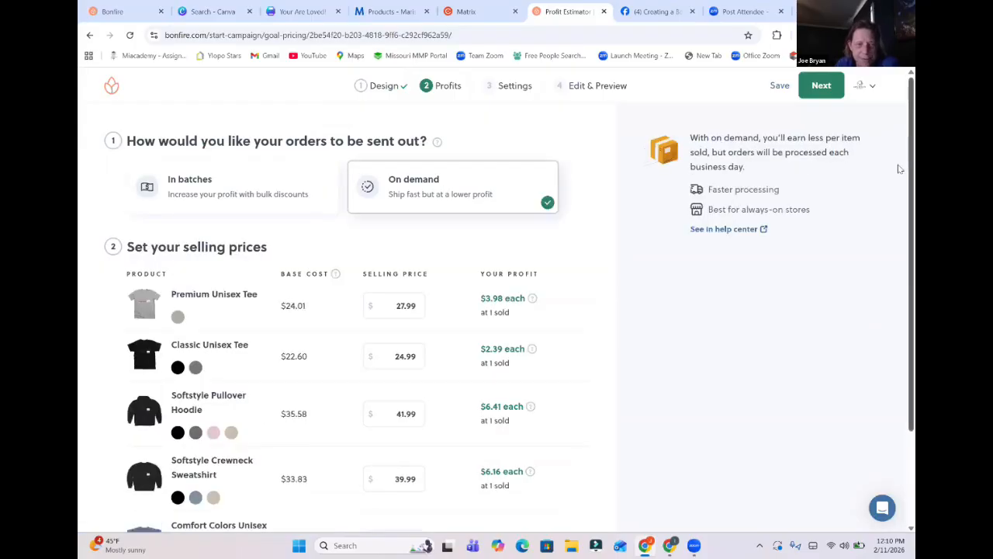
{"action": "scroll", "coordinate": [898, 168], "scroll_direction": "down", "scroll_amount": 2}
{"action": "scroll", "coordinate": [898, 218], "scroll_direction": "down", "scroll_amount": 1}
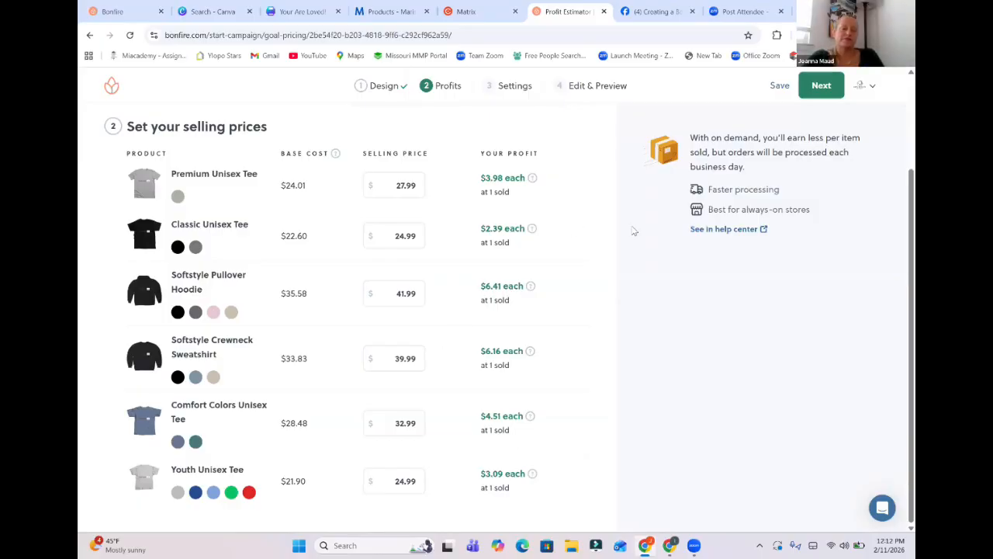
Continue to the campaign settings, choose Make money as the purpose, and look through the batch length, category and shipping options.
{"action": "left_click", "coordinate": [824, 90]}
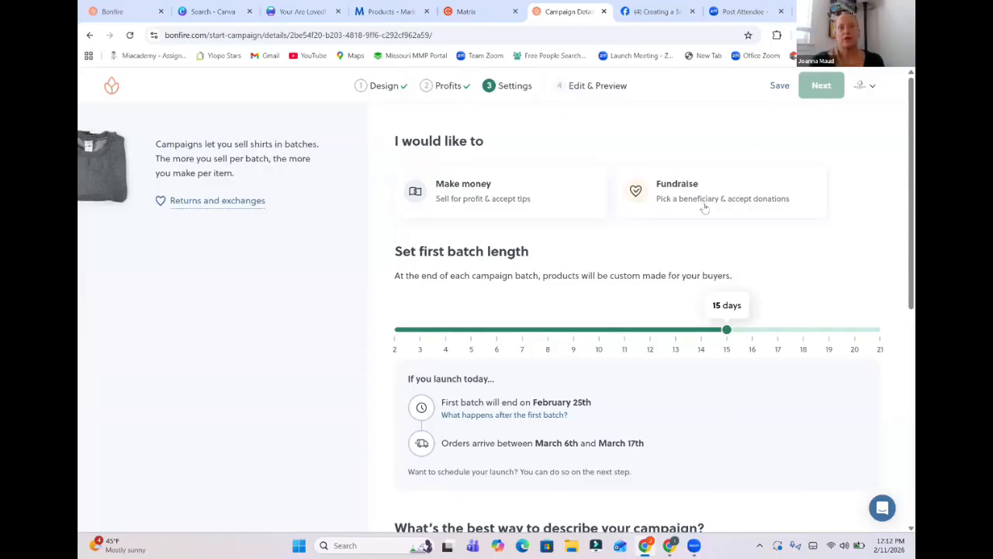
{"action": "left_click", "coordinate": [505, 198]}
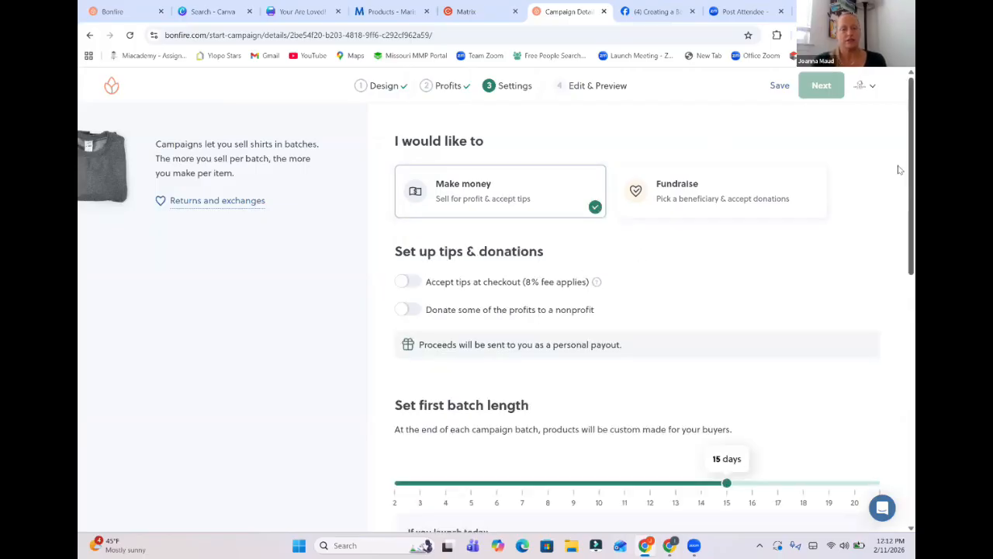
{"action": "left_click_drag", "start_coordinate": [901, 169], "coordinate": [900, 267]}
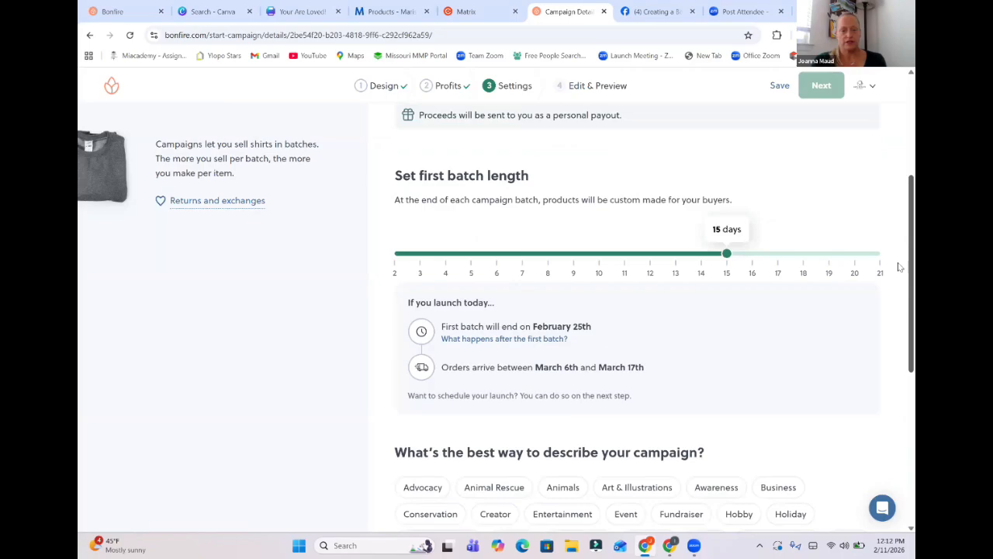
{"action": "scroll", "coordinate": [898, 434], "scroll_direction": "down", "scroll_amount": 5}
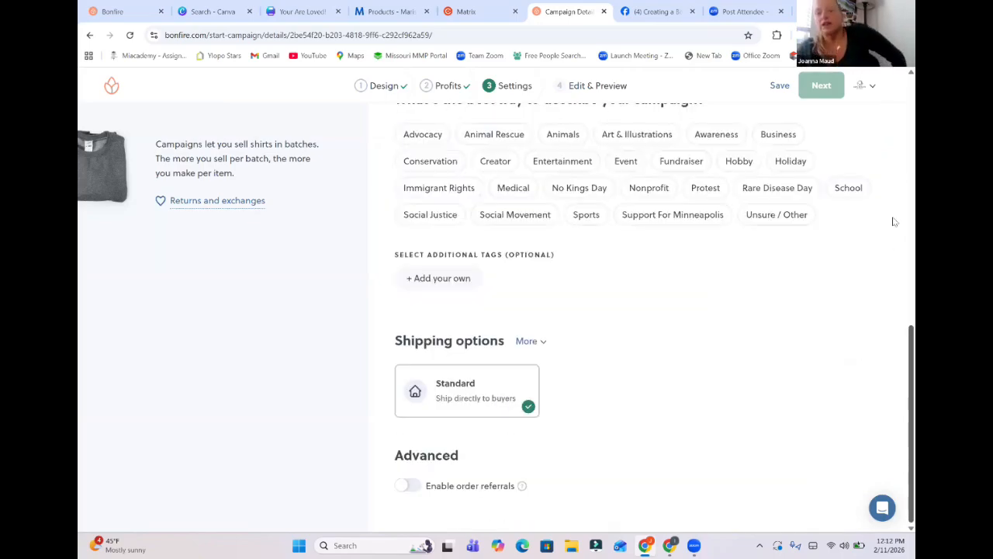
{"action": "scroll", "coordinate": [894, 222], "scroll_direction": "up", "scroll_amount": 8}
{"action": "scroll", "coordinate": [899, 320], "scroll_direction": "down", "scroll_amount": 4}
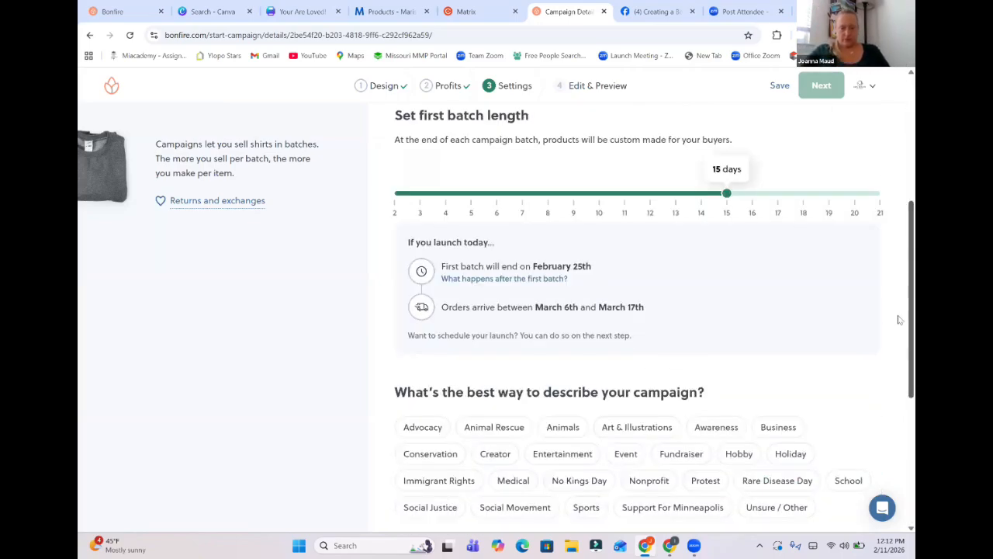
{"action": "scroll", "coordinate": [898, 320], "scroll_direction": "down", "scroll_amount": 3}
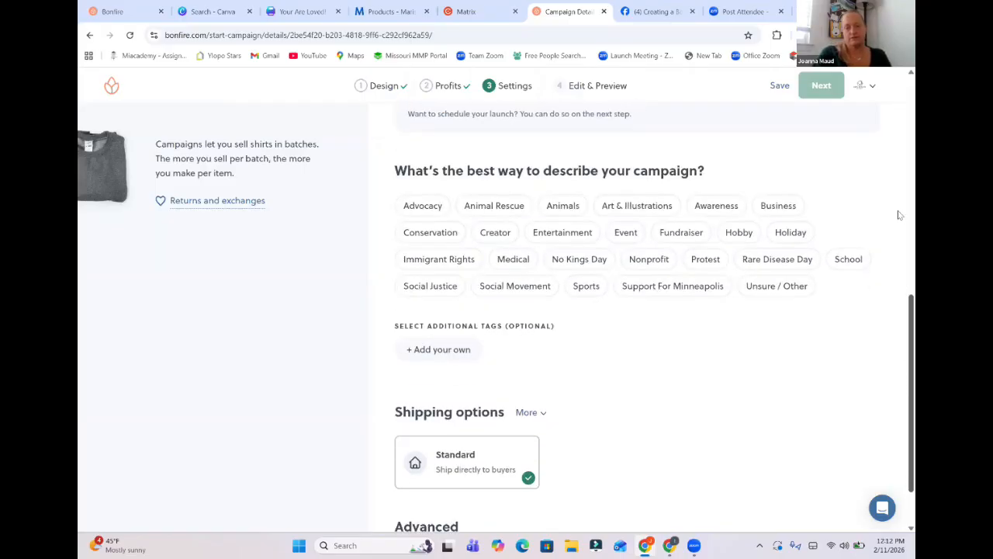
{"action": "scroll", "coordinate": [898, 215], "scroll_direction": "up", "scroll_amount": 5}
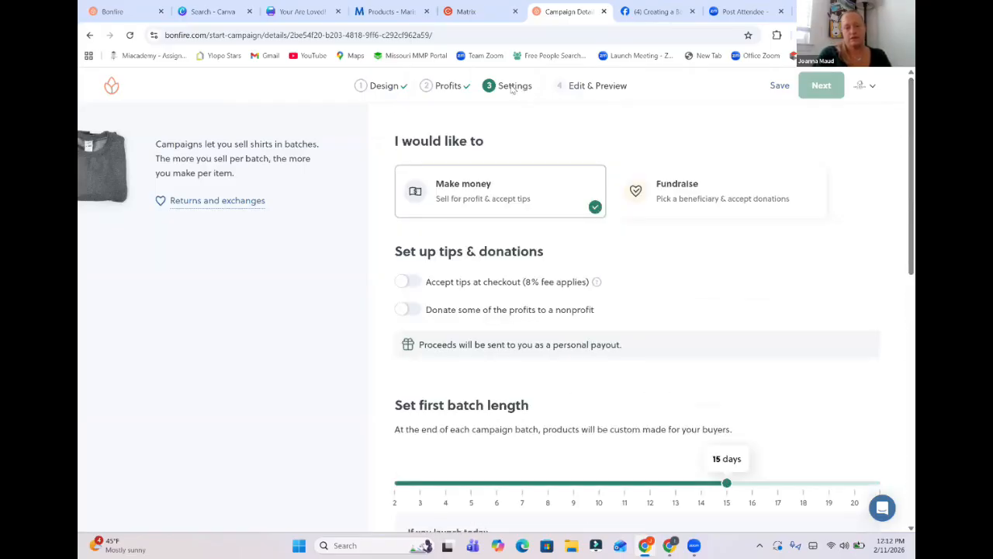
Go back to the profits stage, review the On demand selling prices and profits, and return to the campaign settings.
{"action": "double_click", "coordinate": [512, 87]}
{"action": "left_click", "coordinate": [448, 87]}
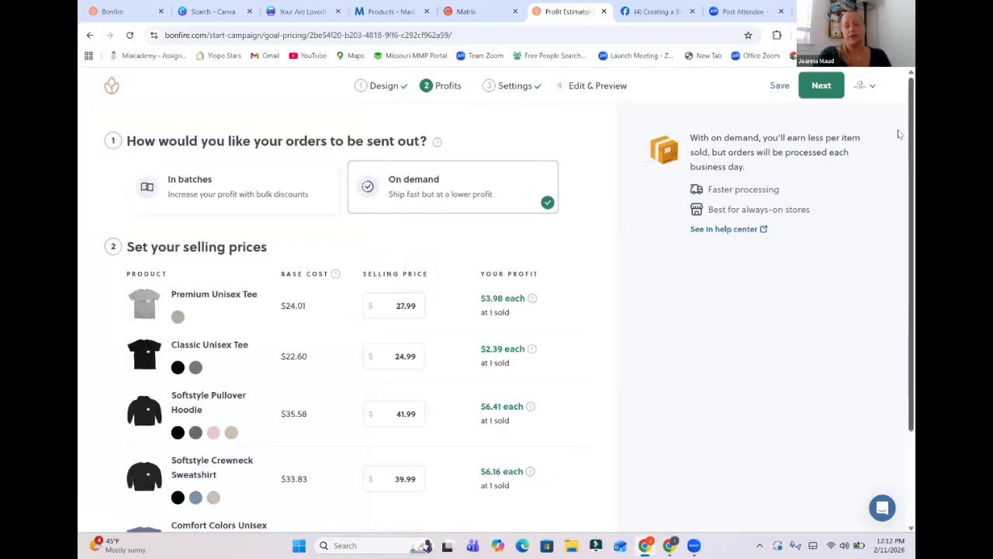
{"action": "scroll", "coordinate": [901, 277], "scroll_direction": "down", "scroll_amount": 2}
{"action": "scroll", "coordinate": [901, 123], "scroll_direction": "up", "scroll_amount": 2}
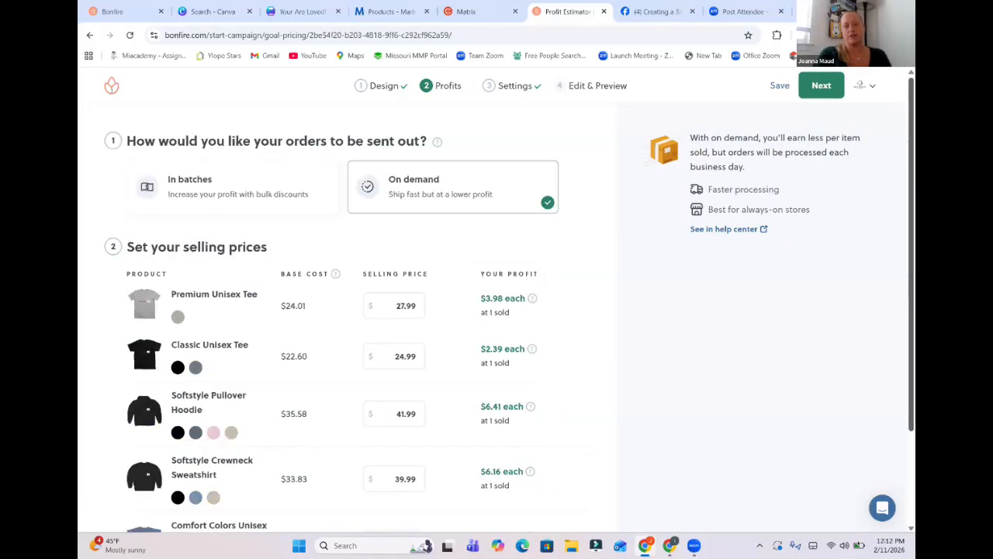
{"action": "left_click", "coordinate": [828, 92]}
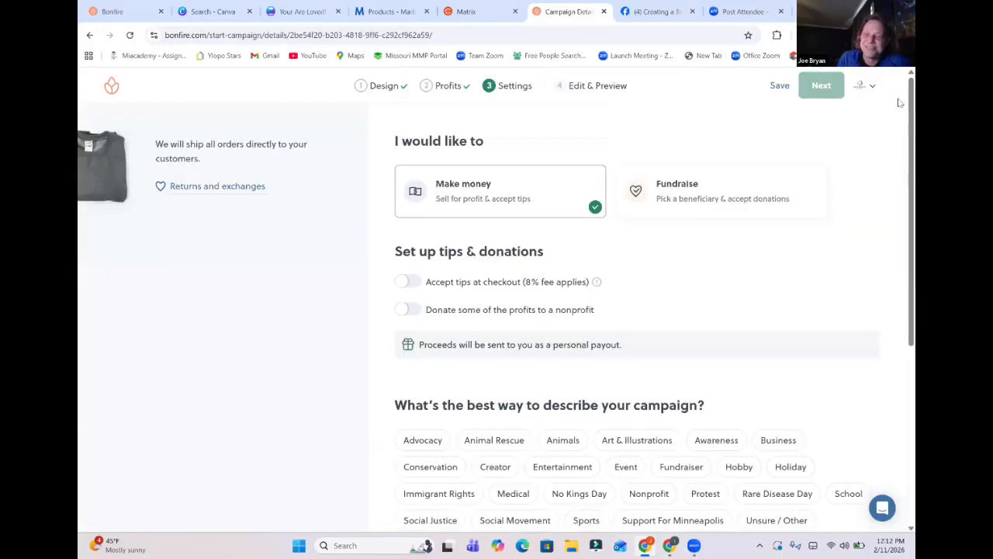
Review the campaign settings, choose Animal Rescue as the campaign category, and continue to the edit and preview stage.
{"action": "scroll", "coordinate": [900, 117], "scroll_direction": "down", "scroll_amount": 1}
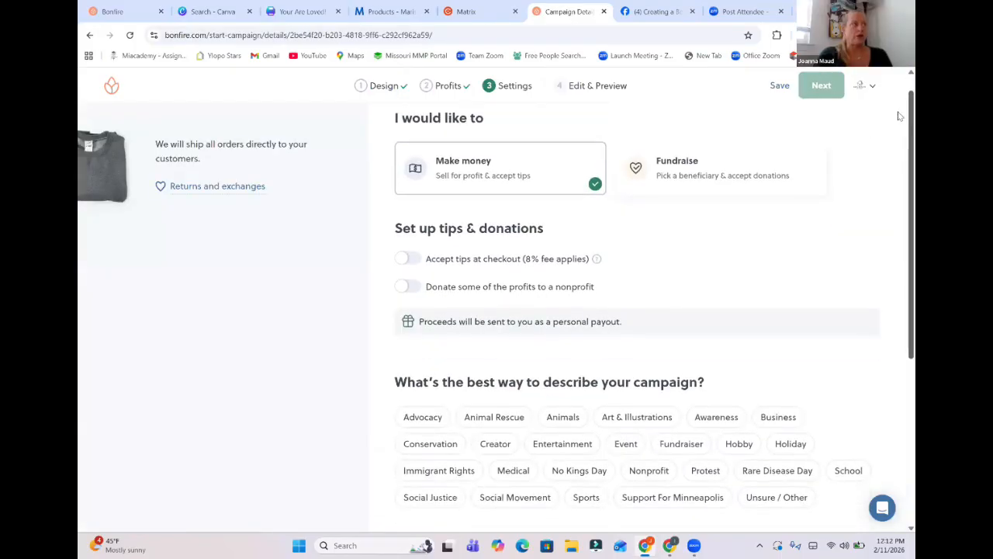
{"action": "scroll", "coordinate": [898, 284], "scroll_direction": "down", "scroll_amount": 4}
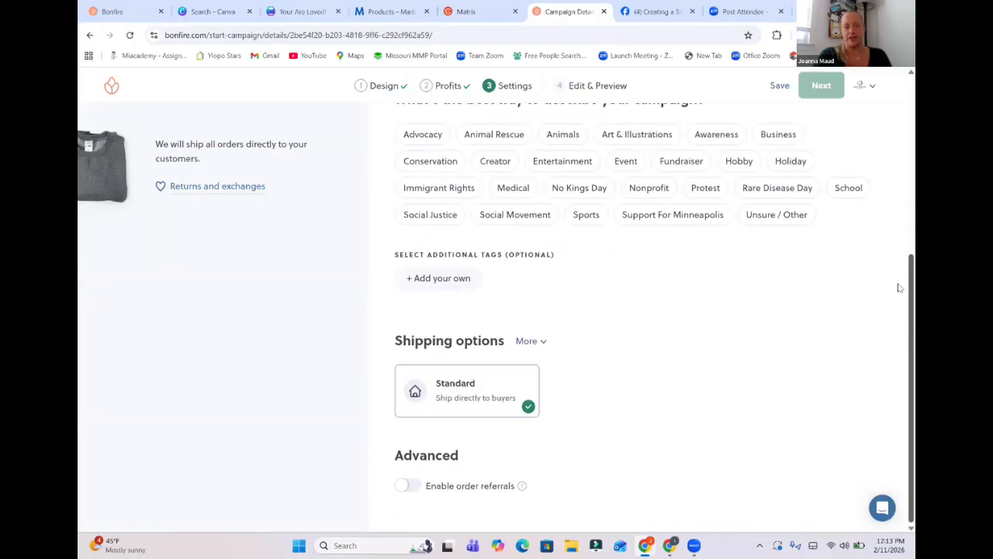
{"action": "scroll", "coordinate": [899, 96], "scroll_direction": "up", "scroll_amount": 4}
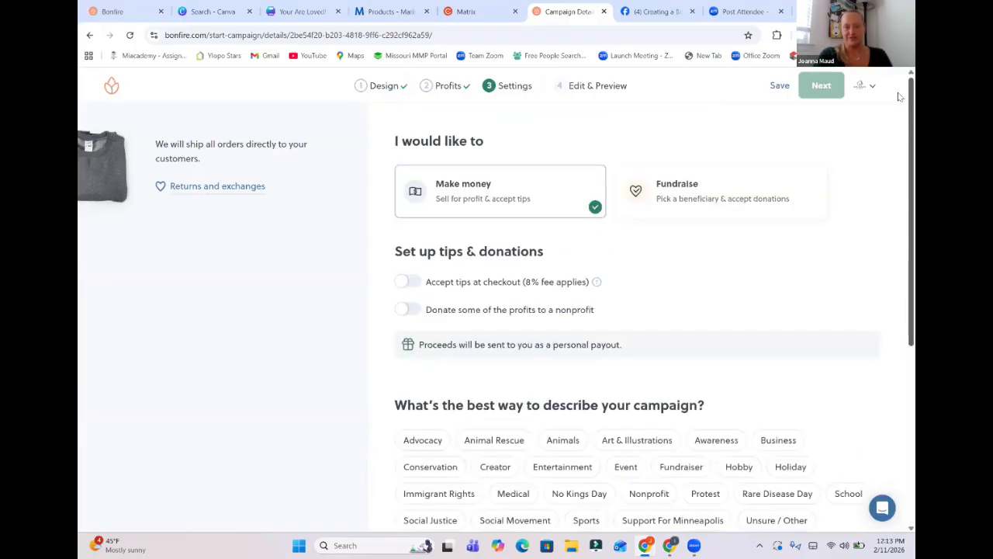
{"action": "left_click", "coordinate": [825, 87]}
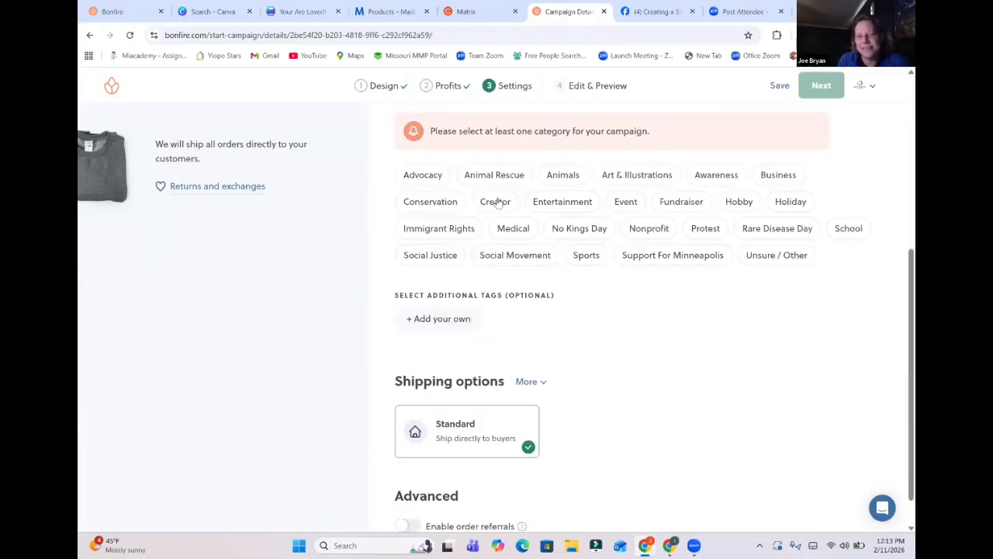
{"action": "left_click", "coordinate": [501, 183]}
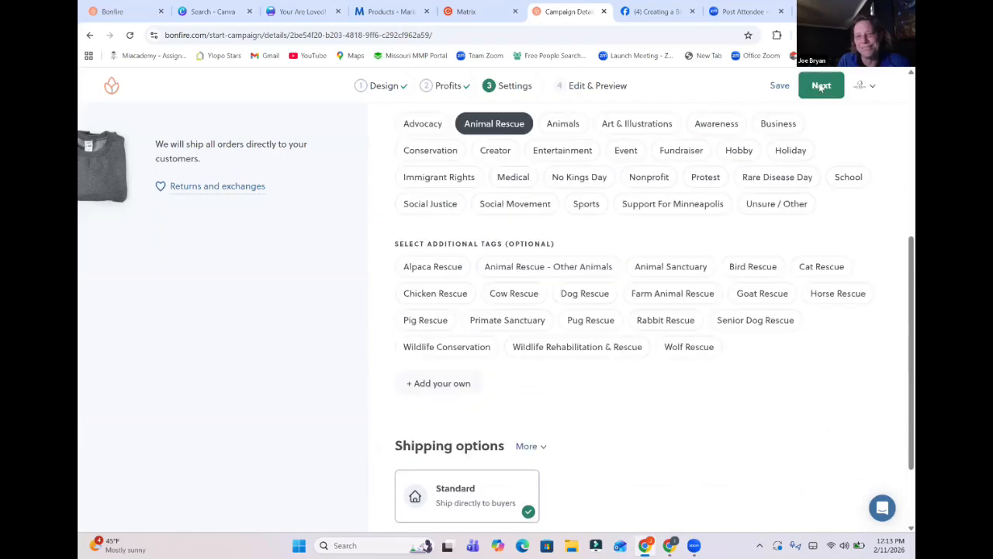
{"action": "left_click", "coordinate": [822, 86]}
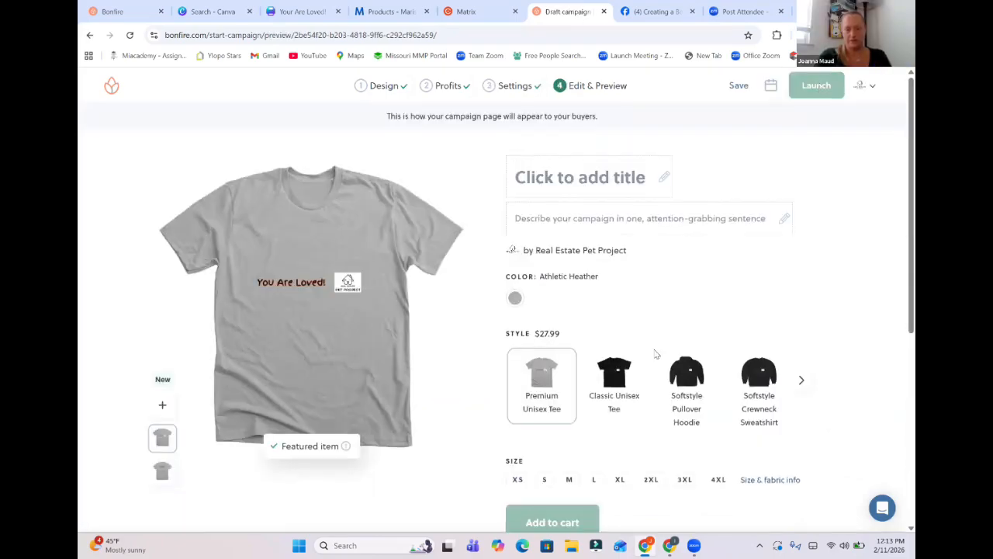
Preview the Classic Unisex Tee and Softstyle Pullover Hoodie on the draft campaign page and look over its description sections.
{"action": "left_click", "coordinate": [623, 383]}
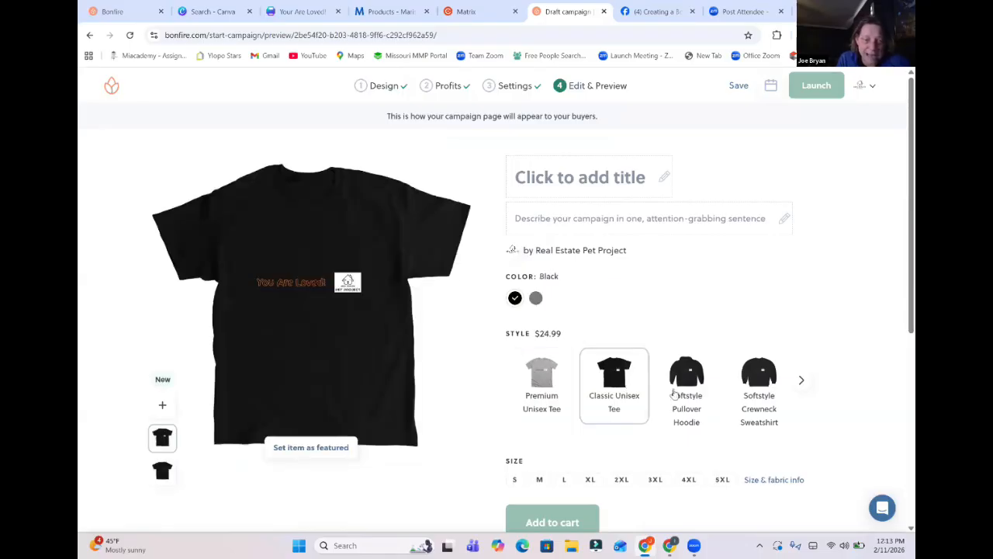
{"action": "left_click", "coordinate": [687, 393]}
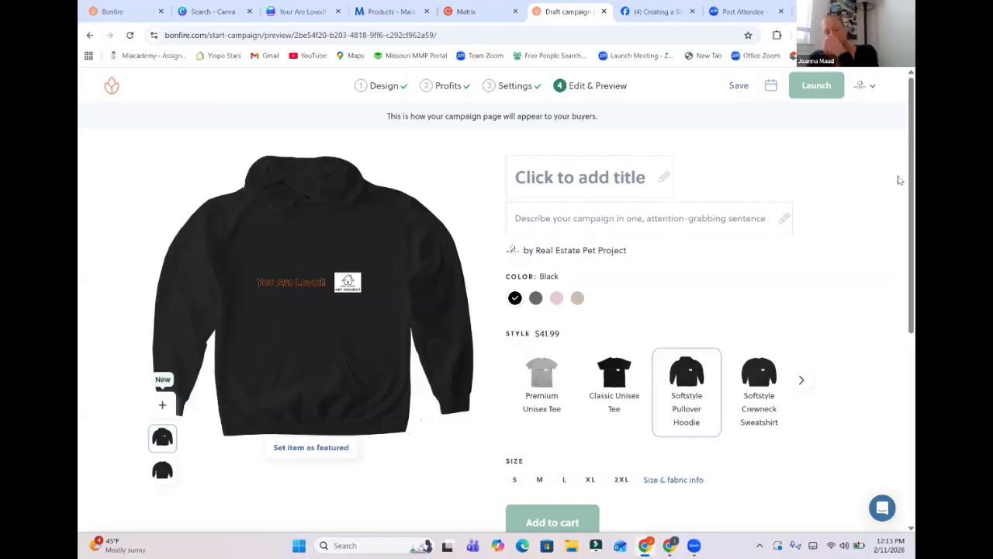
{"action": "scroll", "coordinate": [900, 349], "scroll_direction": "down", "scroll_amount": 4}
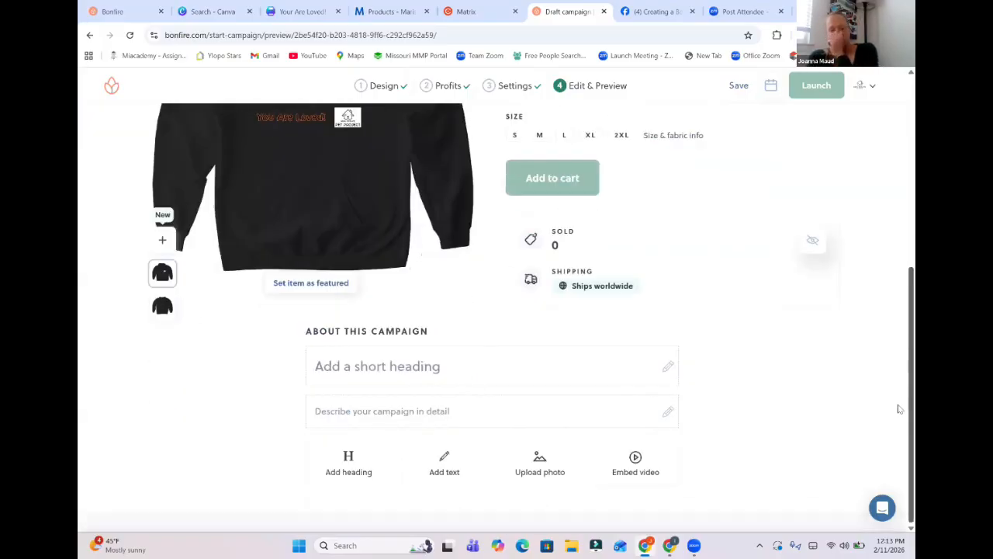
{"action": "scroll", "coordinate": [899, 250], "scroll_direction": "up", "scroll_amount": 3}
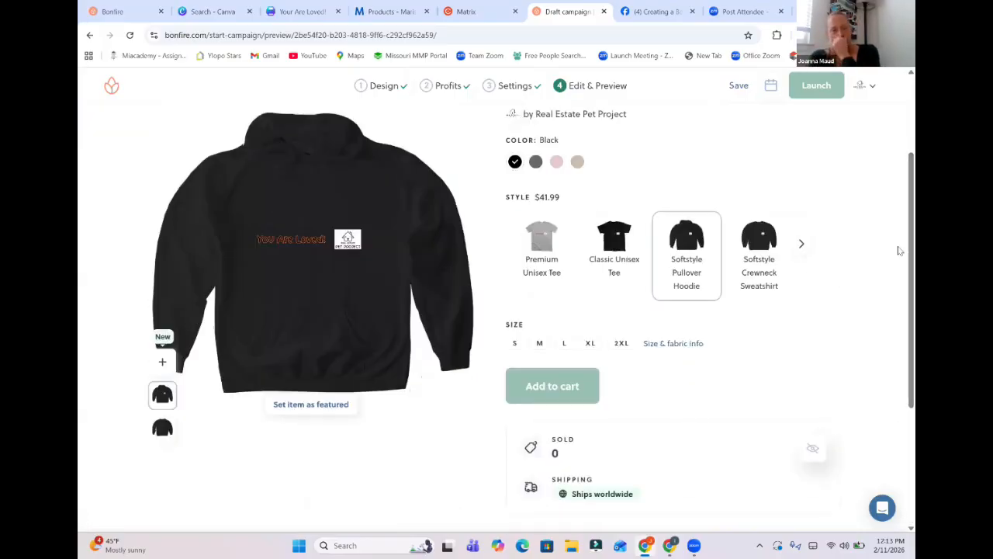
Switch to Canva, search all projects for "t shirt", and open the T Shirt Designs folder.
{"action": "left_click", "coordinate": [301, 11]}
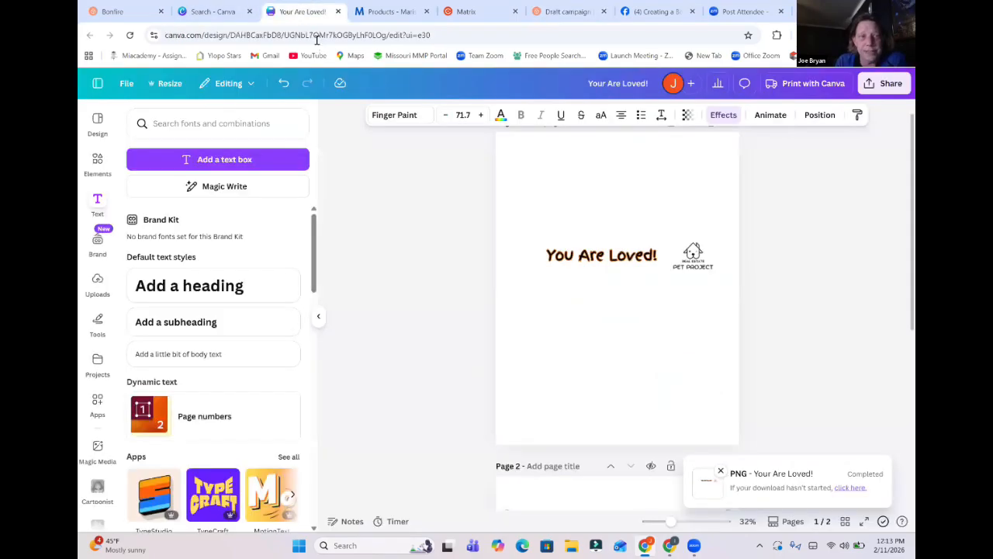
{"action": "left_click", "coordinate": [227, 10]}
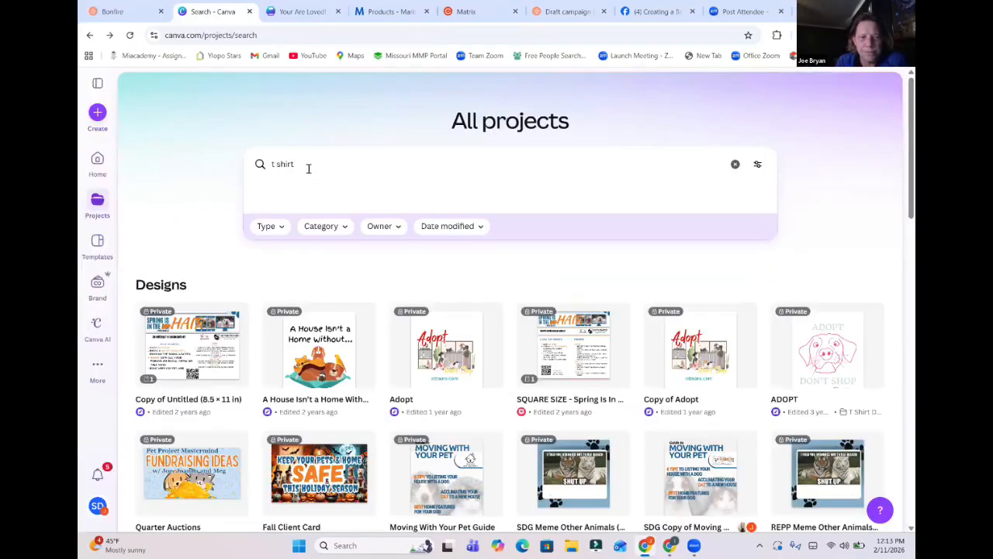
{"action": "left_click", "coordinate": [309, 169]}
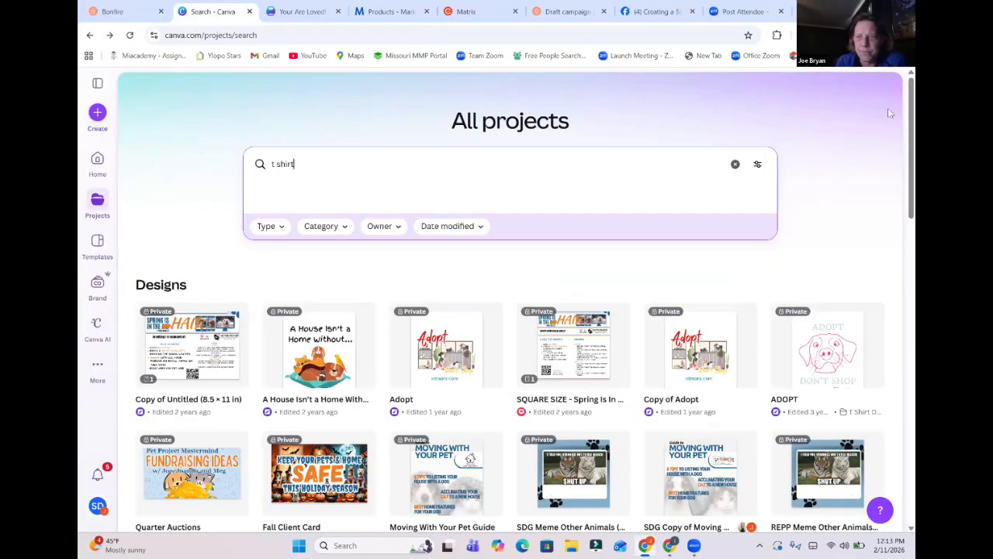
{"action": "left_click_drag", "start_coordinate": [911, 132], "coordinate": [909, 101]}
{"action": "key", "text": "Return"}
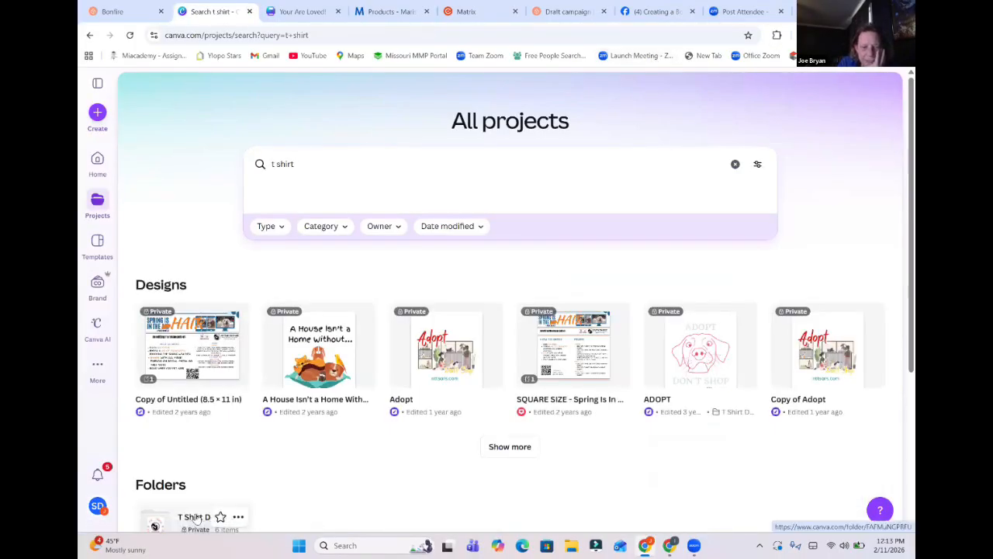
{"action": "left_click", "coordinate": [198, 518]}
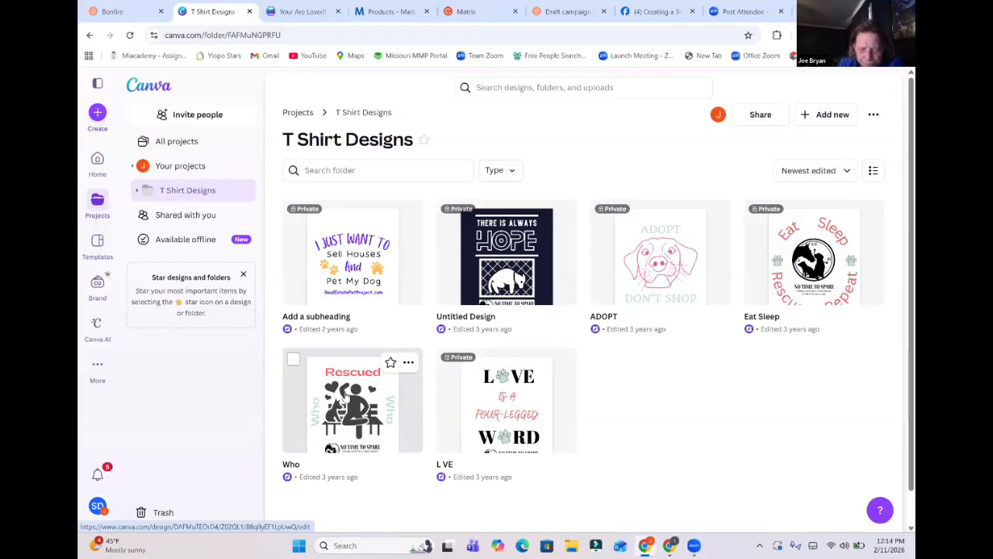
View the "Who" and "There Is Always Hope" shirt designs, closing the "Who" design, and return to the folder.
{"action": "left_click", "coordinate": [346, 396]}
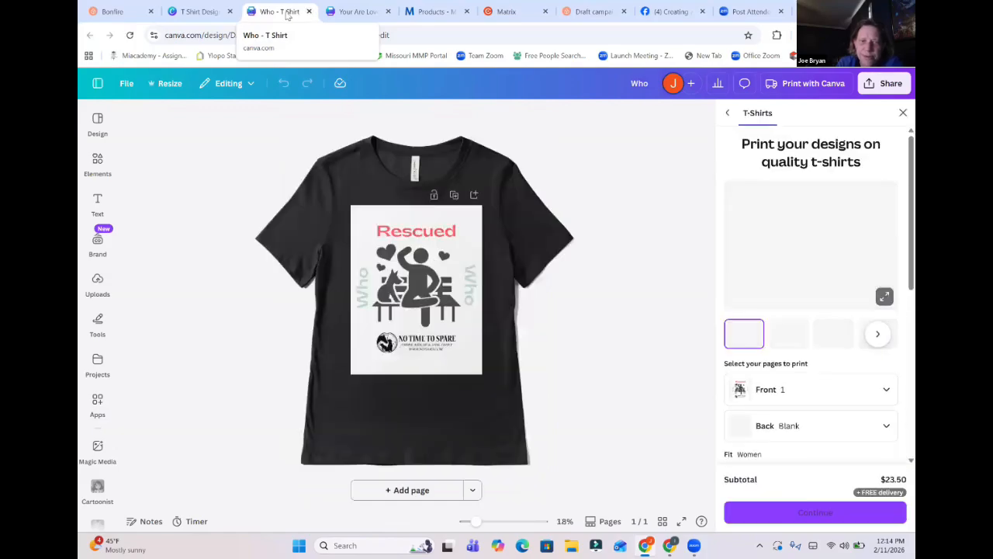
{"action": "left_click", "coordinate": [212, 14]}
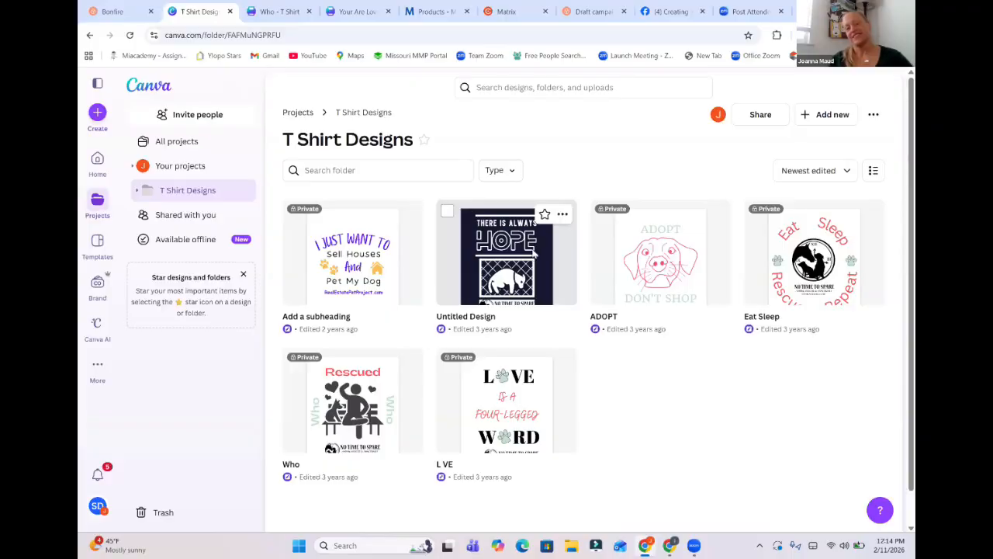
{"action": "left_click", "coordinate": [507, 256]}
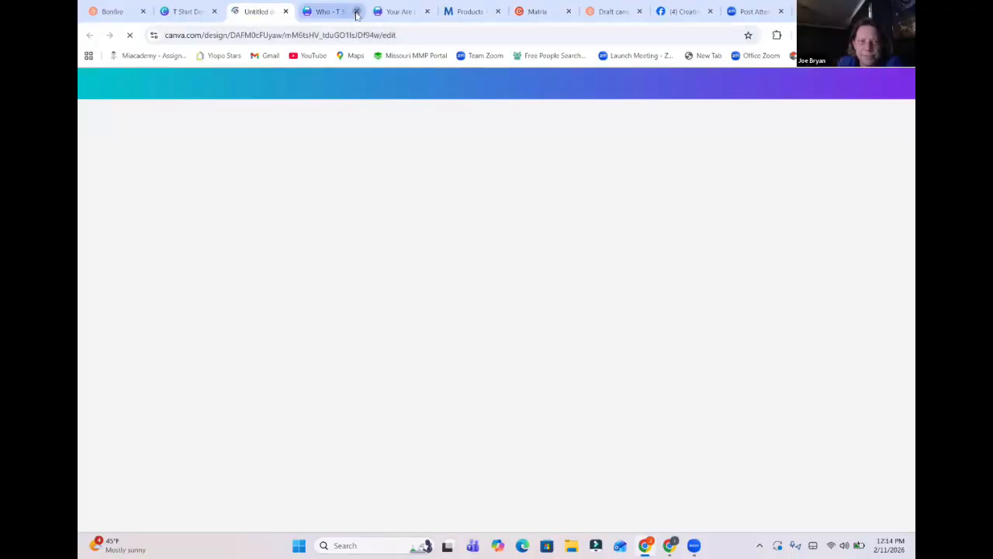
{"action": "left_click", "coordinate": [356, 14]}
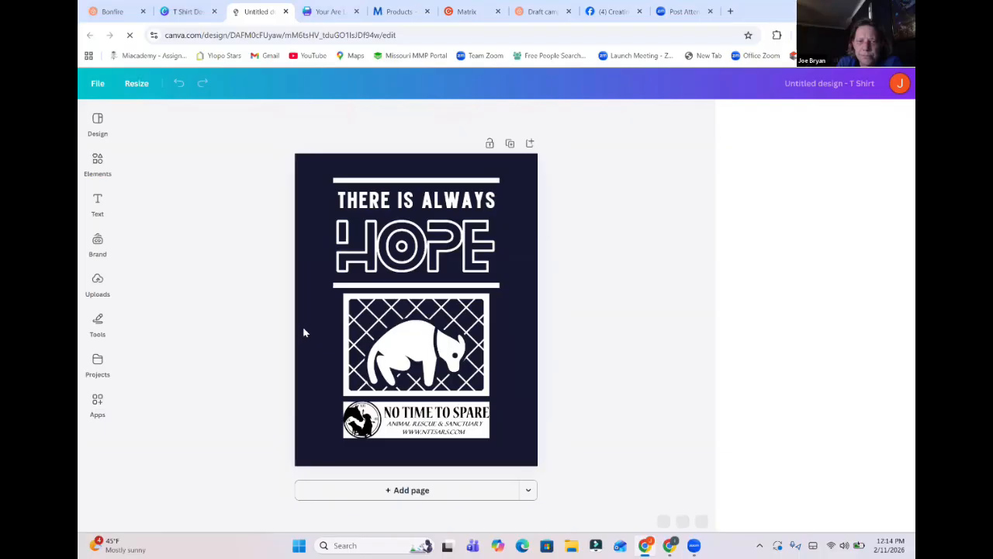
{"action": "left_click", "coordinate": [200, 12]}
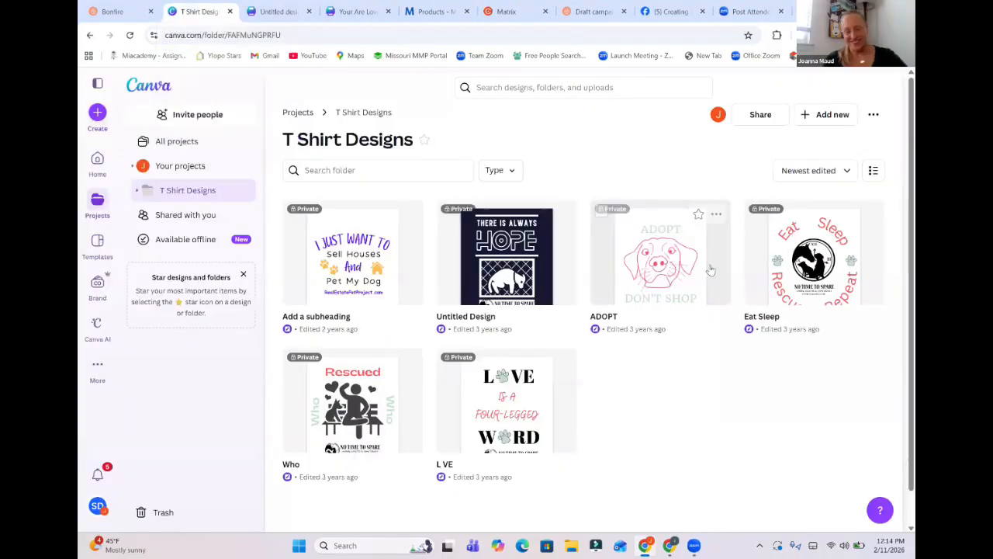
View the "Eat Sleep" and "L VE" designs and another look at "There Is Always Hope", returning to the folder each time.
{"action": "left_click", "coordinate": [819, 270]}
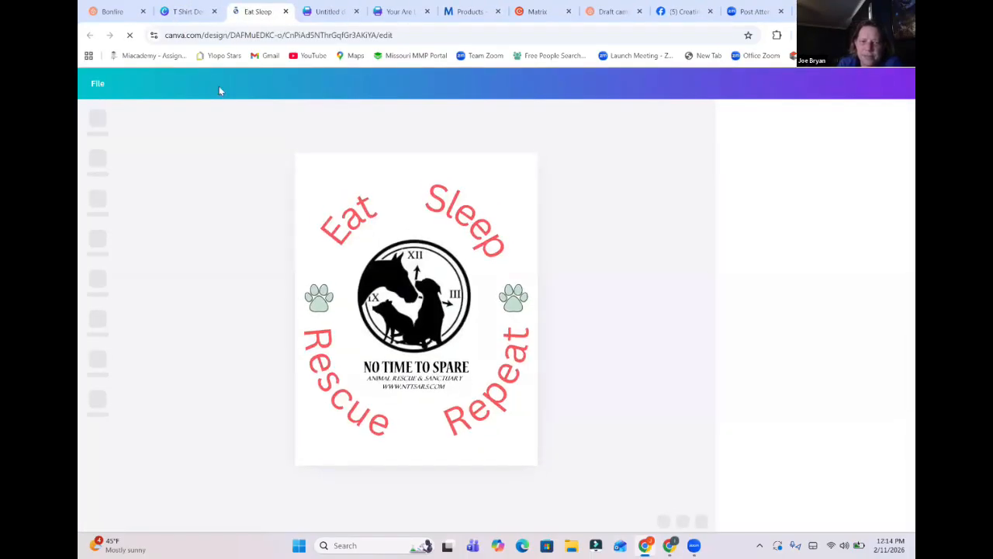
{"action": "left_click", "coordinate": [193, 11]}
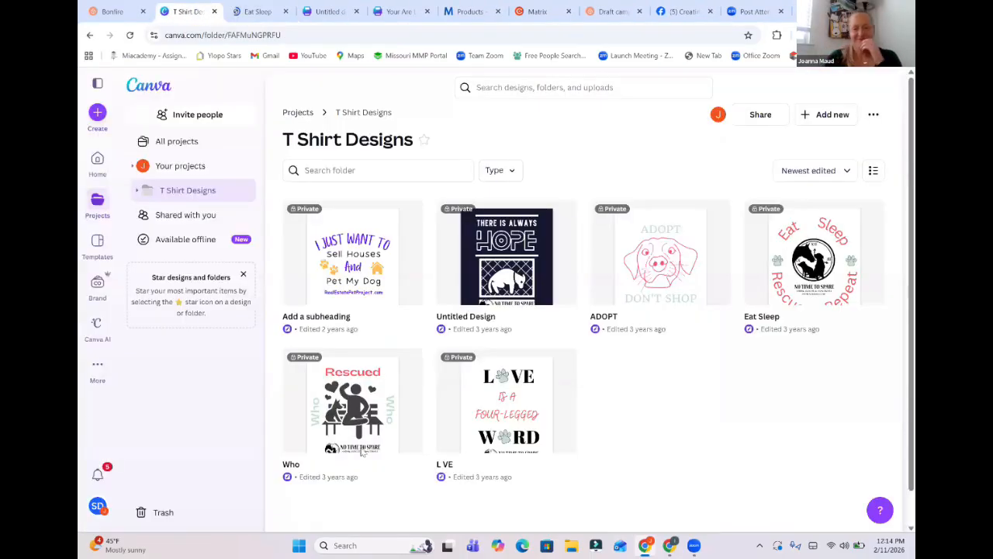
{"action": "left_click", "coordinate": [509, 404]}
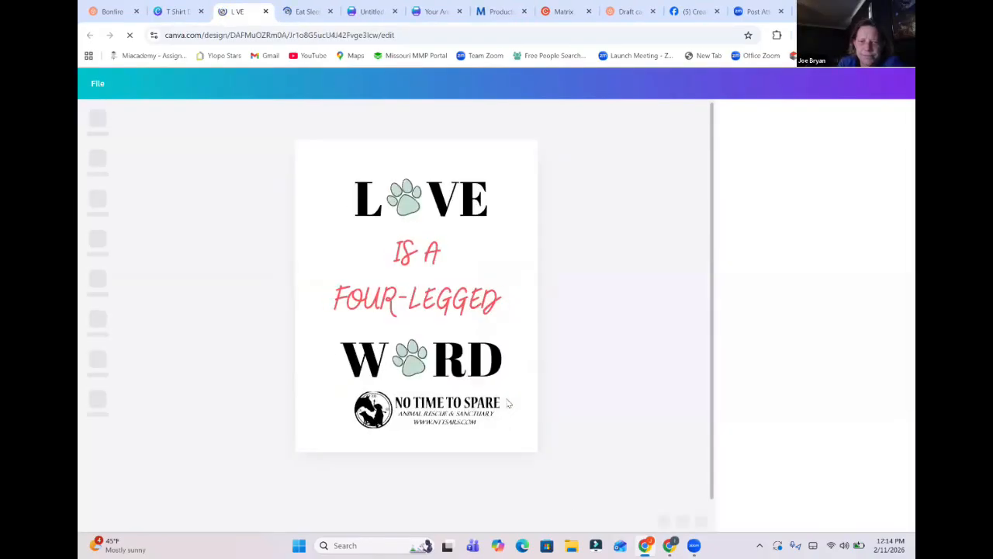
{"action": "left_click", "coordinate": [179, 11]}
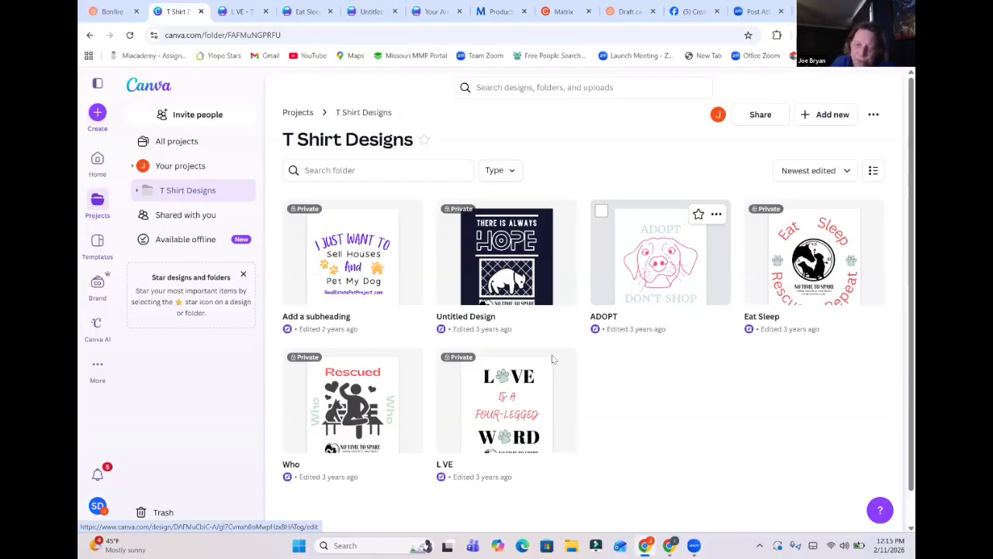
{"action": "left_click", "coordinate": [535, 259]}
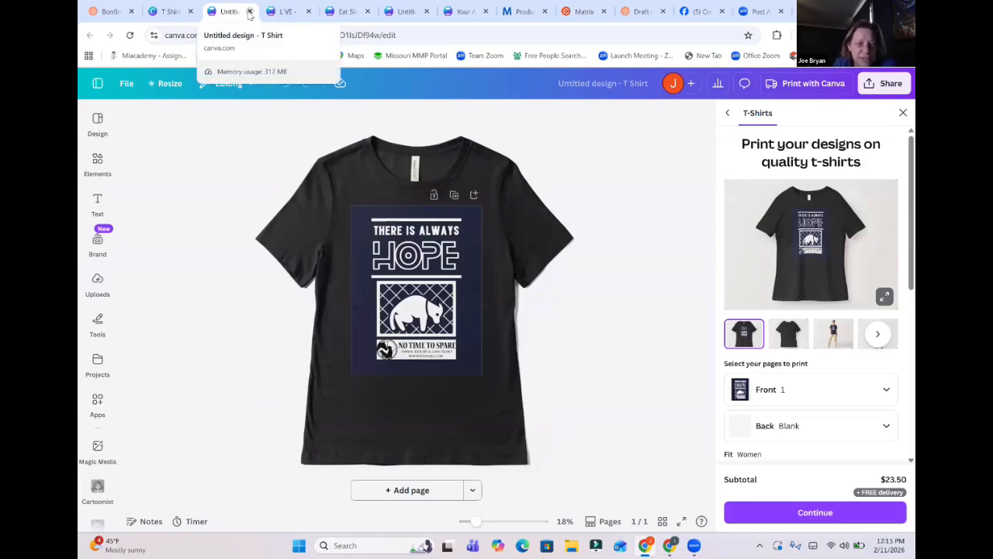
{"action": "left_click", "coordinate": [249, 12]}
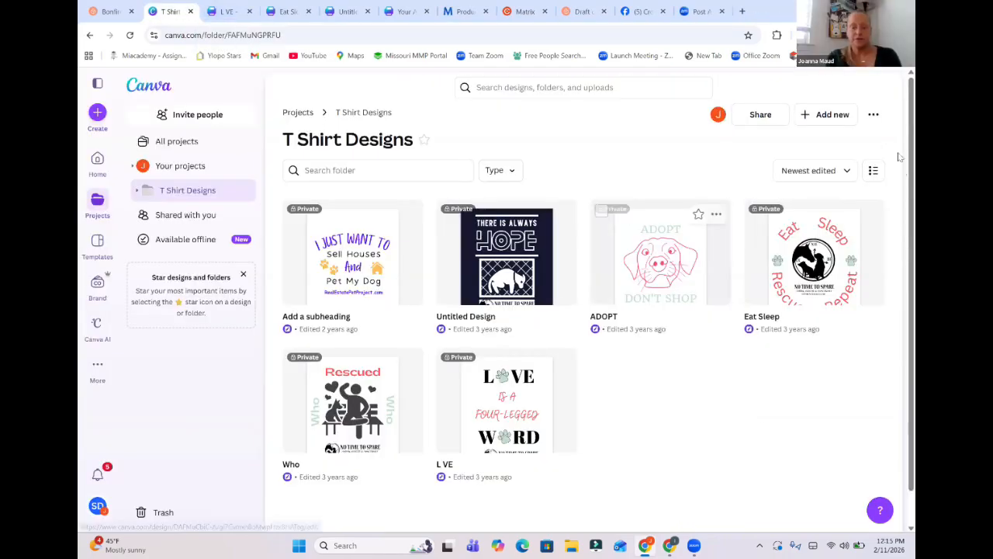
Return to the "t shirt" project search and view the "A House Isn't a Home Without" and "Adopt" designs.
{"action": "left_click", "coordinate": [90, 35]}
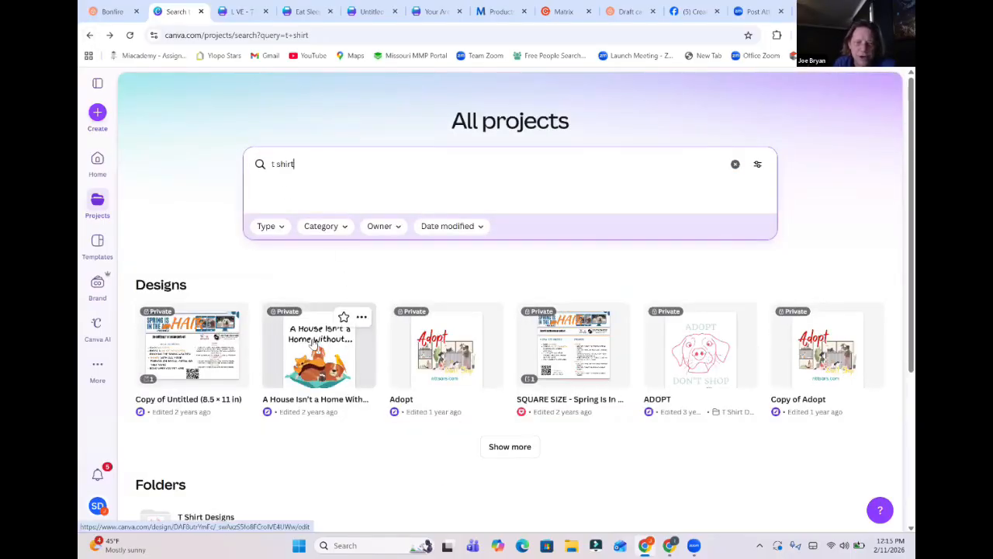
{"action": "left_click", "coordinate": [312, 342]}
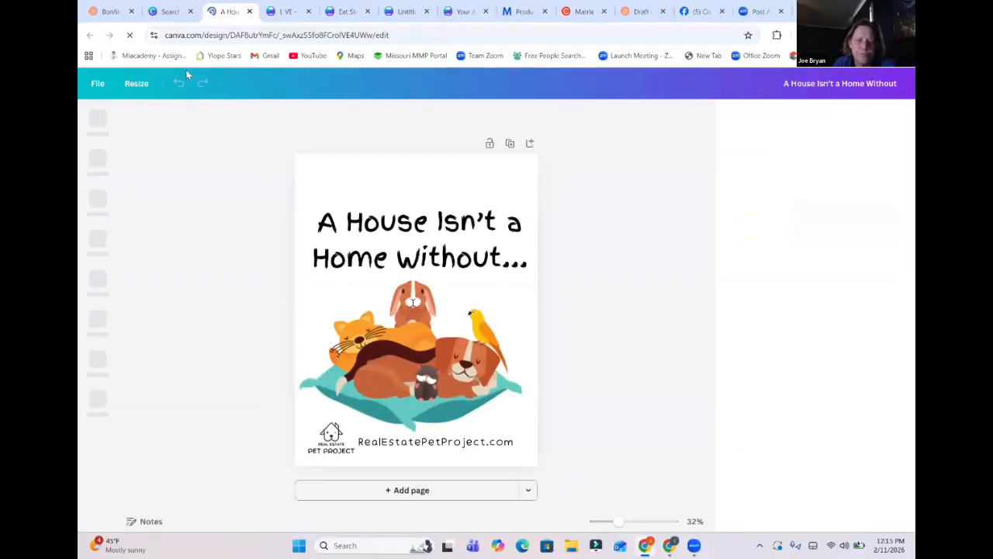
{"action": "left_click", "coordinate": [178, 11]}
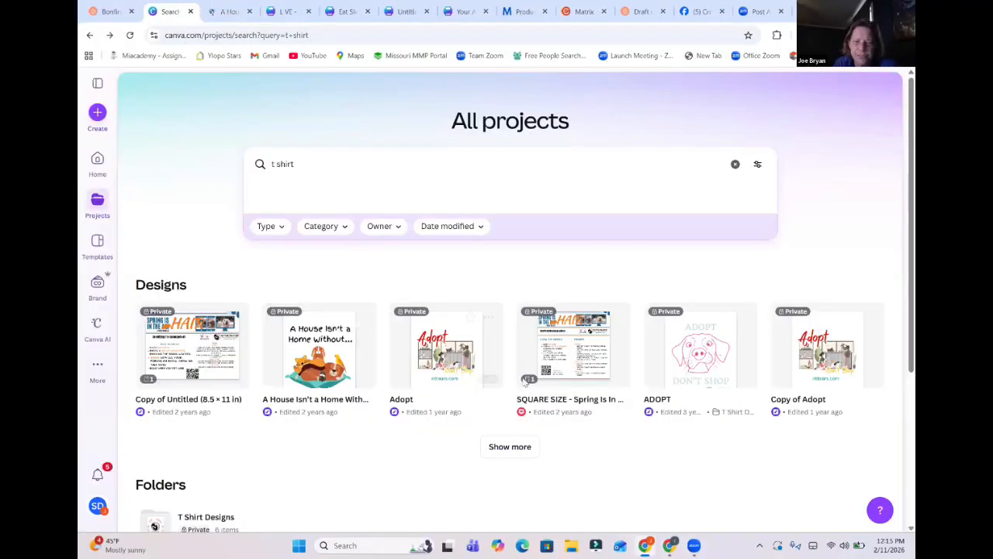
{"action": "left_click", "coordinate": [474, 368]}
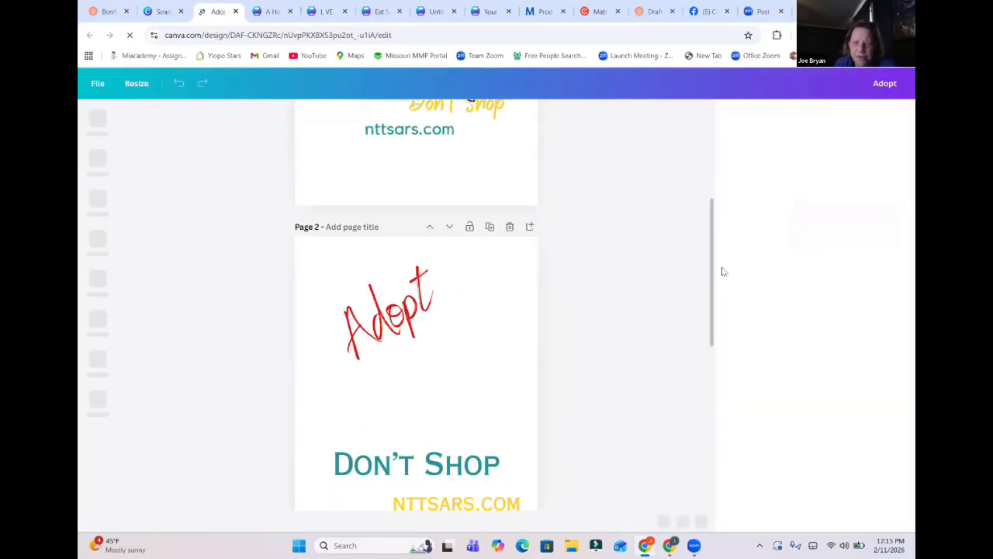
{"action": "left_click_drag", "start_coordinate": [711, 275], "coordinate": [714, 167]}
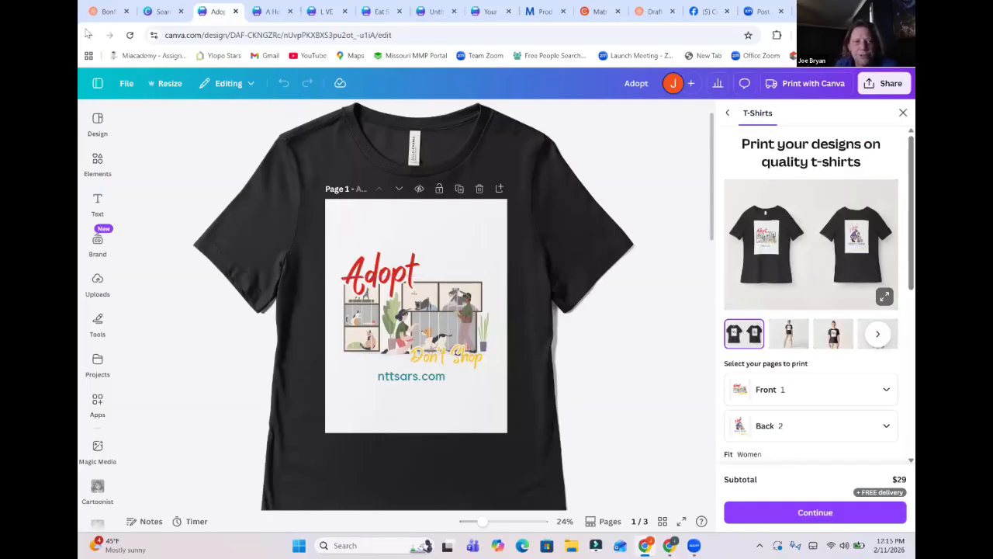
{"action": "mouse_move", "coordinate": [282, 11]}
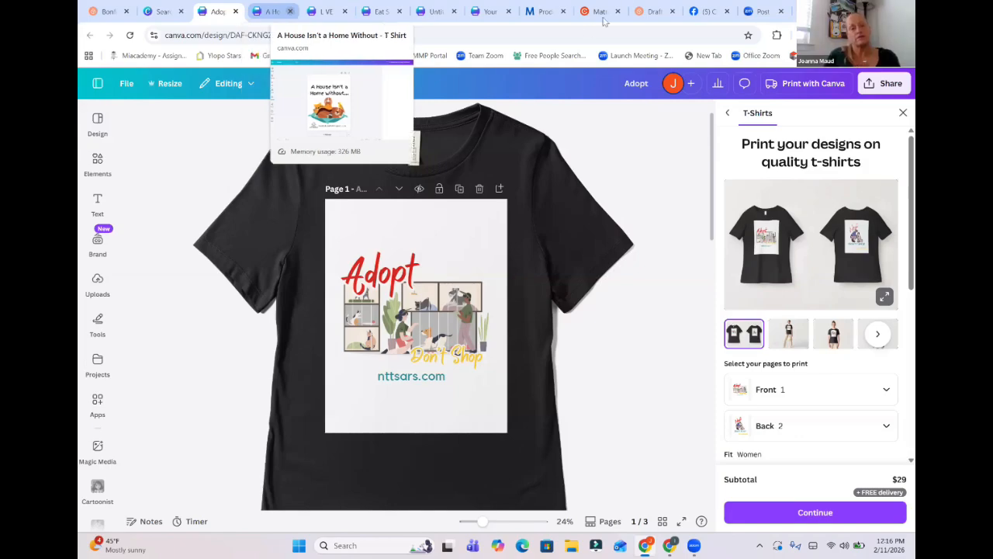
Switch to the Bonfire campaign draft and fill in its about section with the heading "You Are Loved" and the description "You Are loved".
{"action": "left_click", "coordinate": [654, 9]}
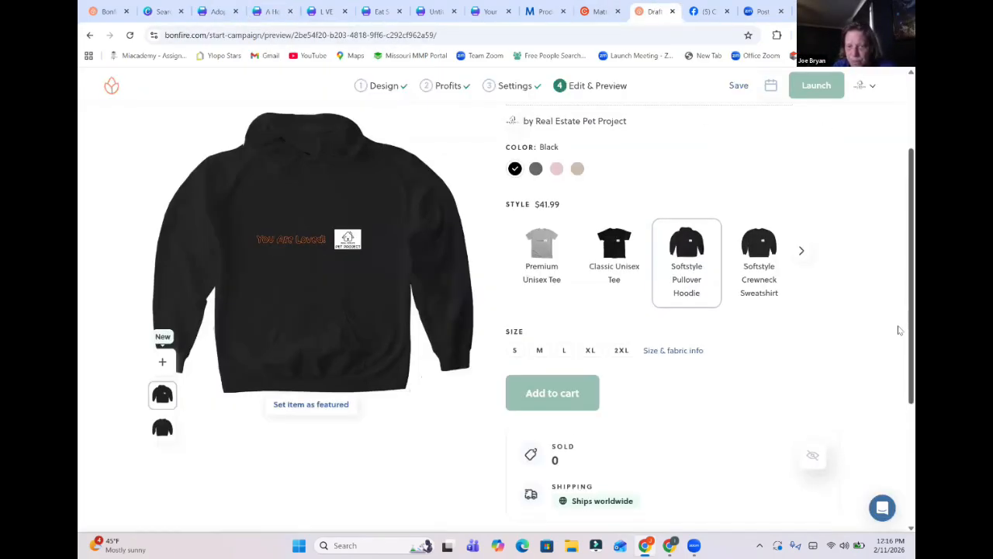
{"action": "scroll", "coordinate": [899, 331], "scroll_direction": "down", "scroll_amount": 3}
{"action": "left_click", "coordinate": [373, 365]}
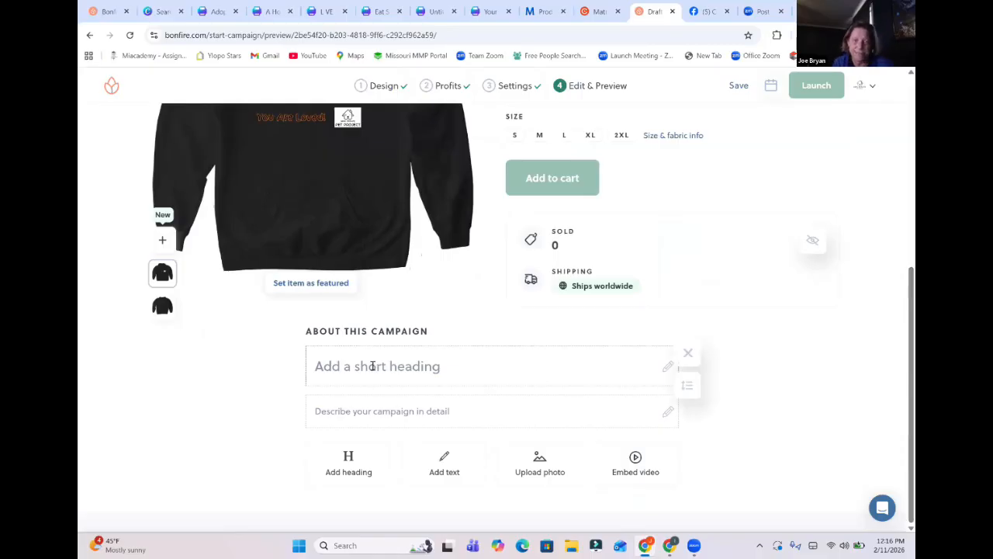
{"action": "type", "text": "You "}
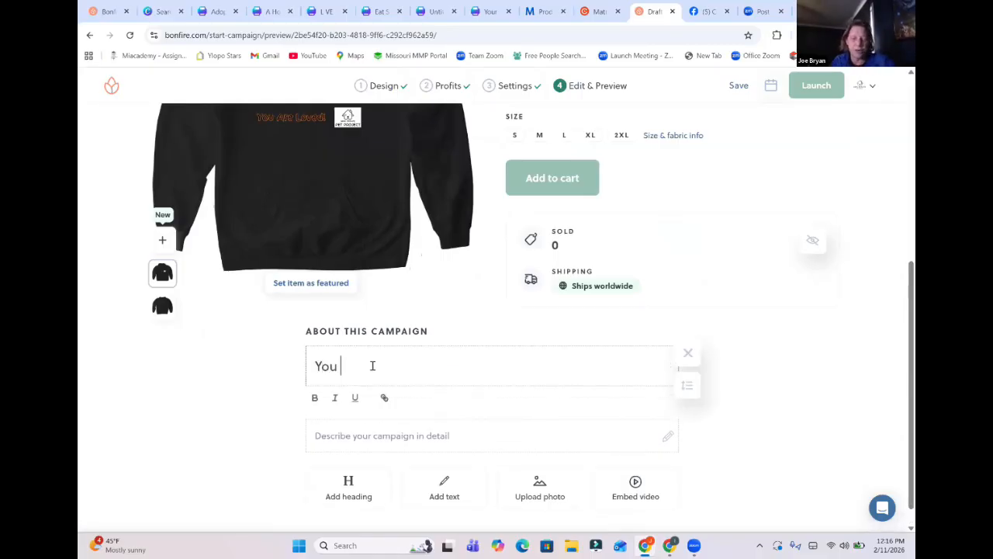
{"action": "type", "text": "Are Loved"}
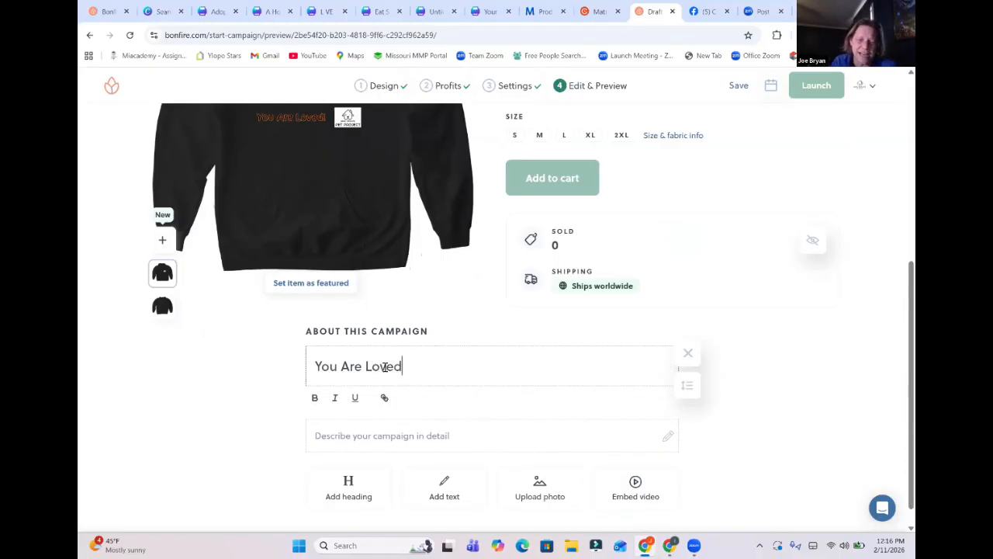
{"action": "left_click", "coordinate": [346, 437]}
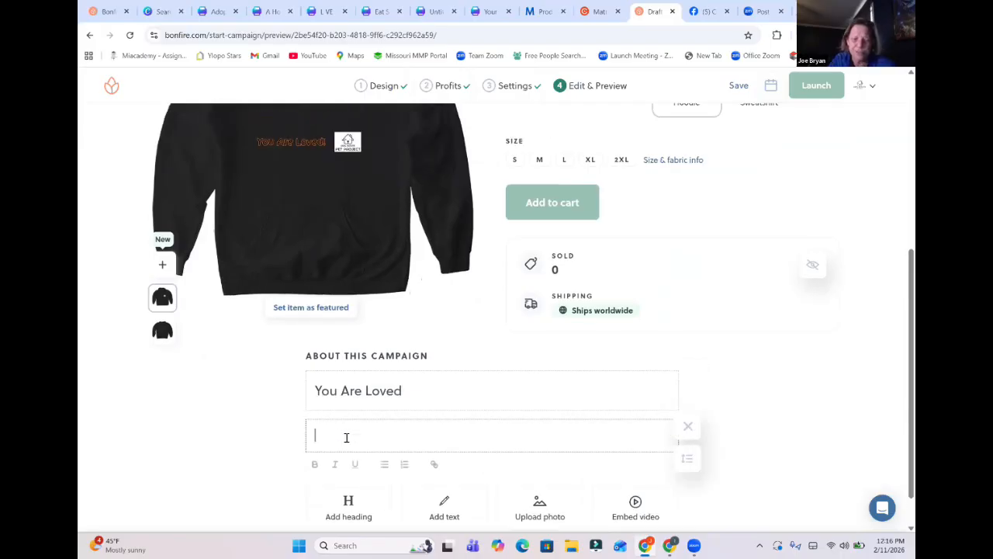
{"action": "type", "text": "You Are loved"}
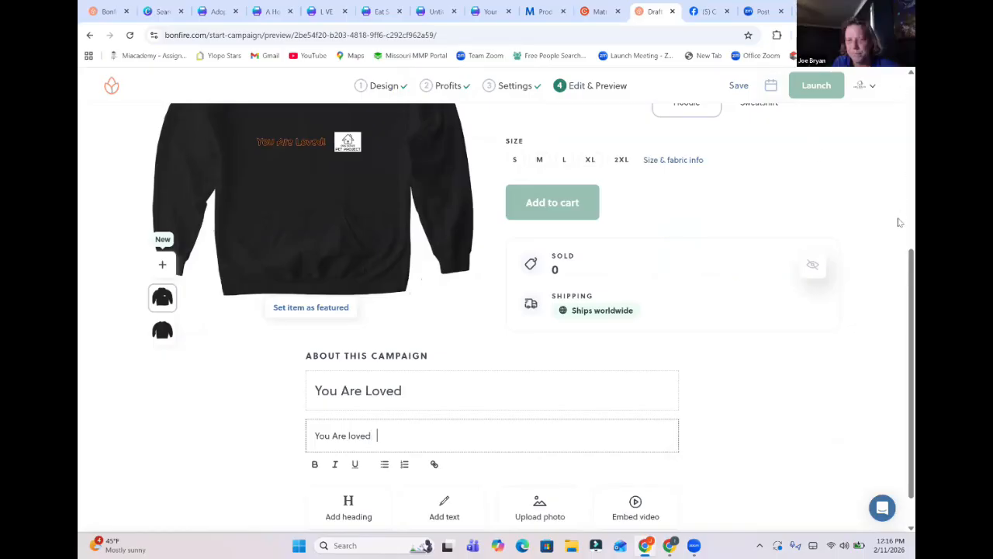
Set both the campaign title and its one-sentence description to "You Are Loved".
{"action": "scroll", "coordinate": [899, 233], "scroll_direction": "up", "scroll_amount": 3}
{"action": "scroll", "coordinate": [899, 267], "scroll_direction": "down", "scroll_amount": 5}
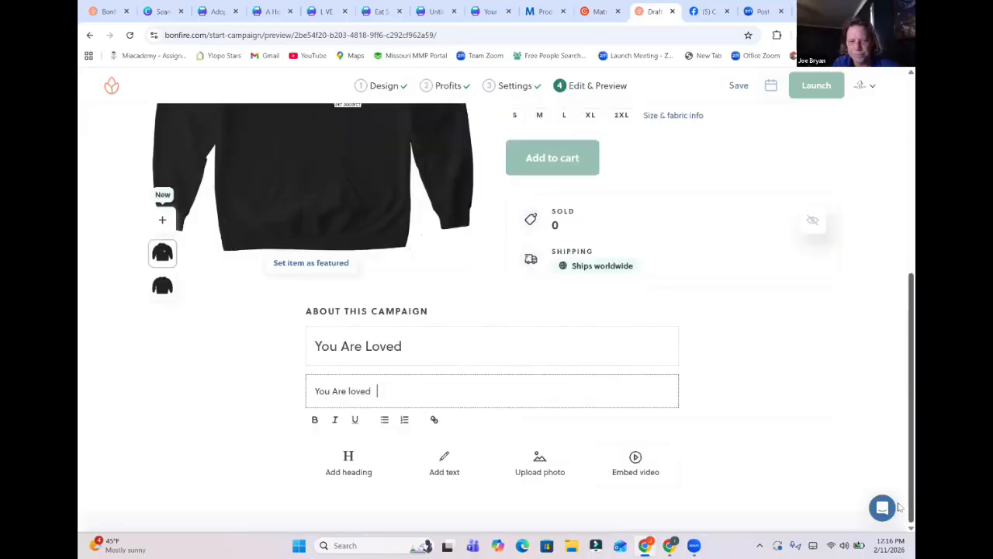
{"action": "scroll", "coordinate": [899, 245], "scroll_direction": "up", "scroll_amount": 3}
{"action": "scroll", "coordinate": [899, 245], "scroll_direction": "up", "scroll_amount": 2}
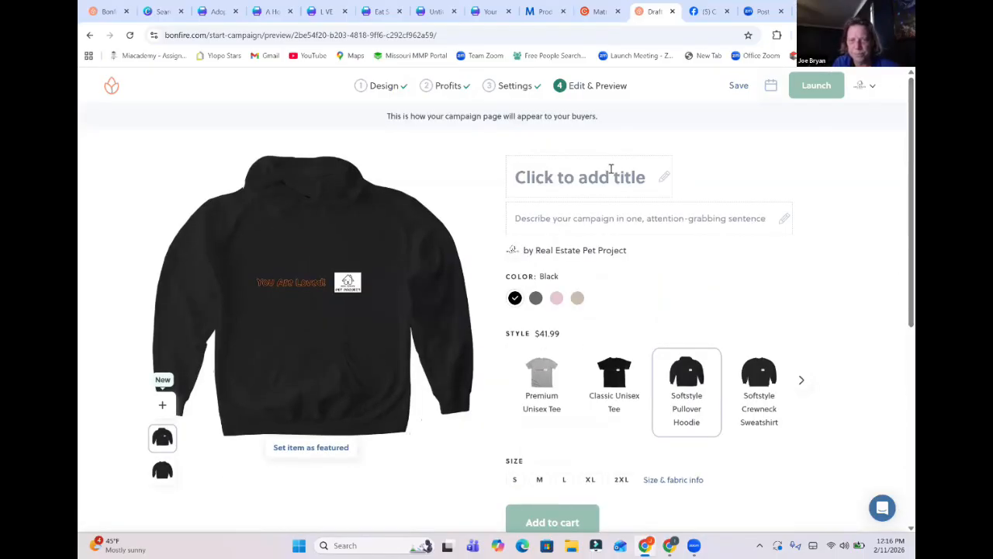
{"action": "left_click", "coordinate": [590, 193]}
{"action": "type", "text": "You "}
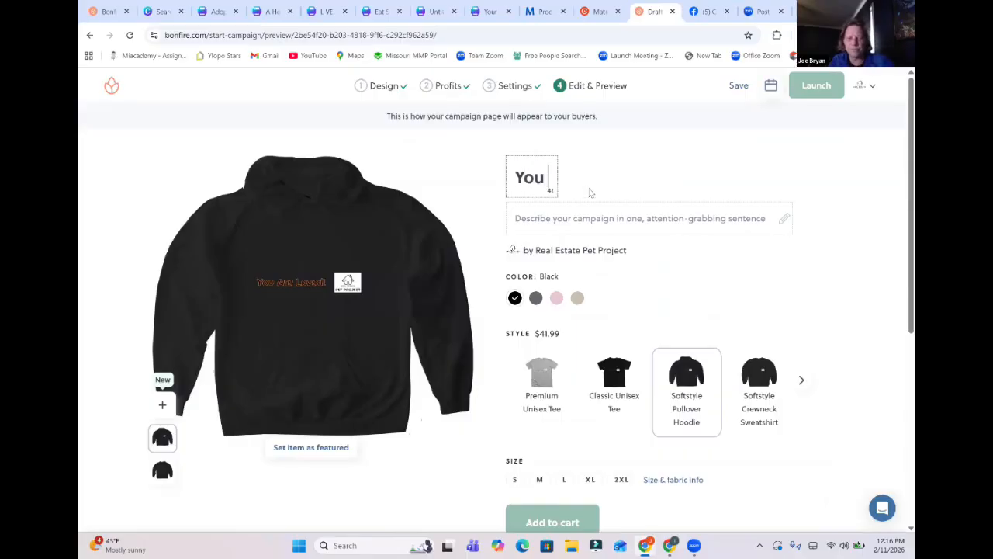
{"action": "type", "text": "Are Loved"}
{"action": "key", "text": "Tab"}
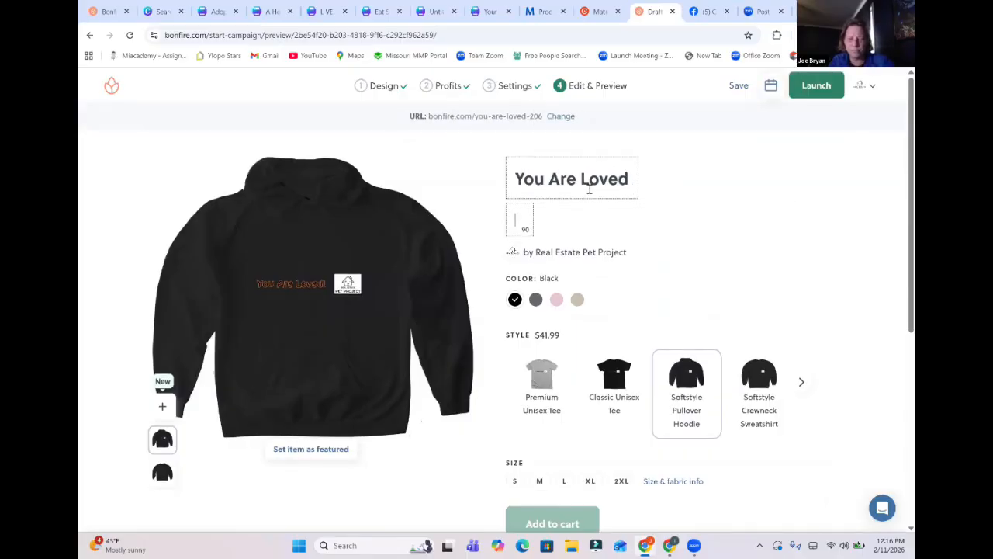
{"action": "type", "text": "You Are Loved"}
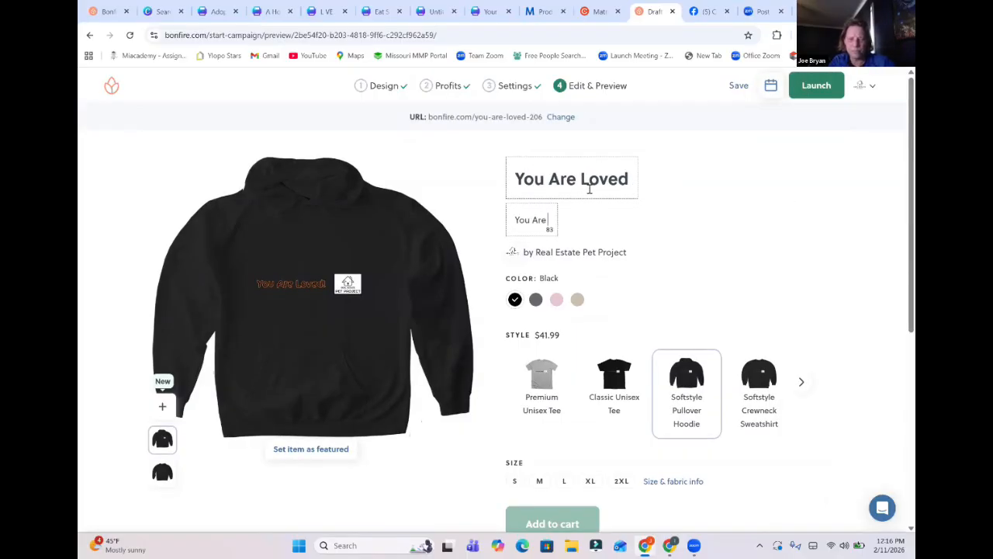
Launch the campaign with it added to the Real Estate Pet Project store and the terms accepted, and dismiss the sharing suggestions.
{"action": "left_click", "coordinate": [812, 92]}
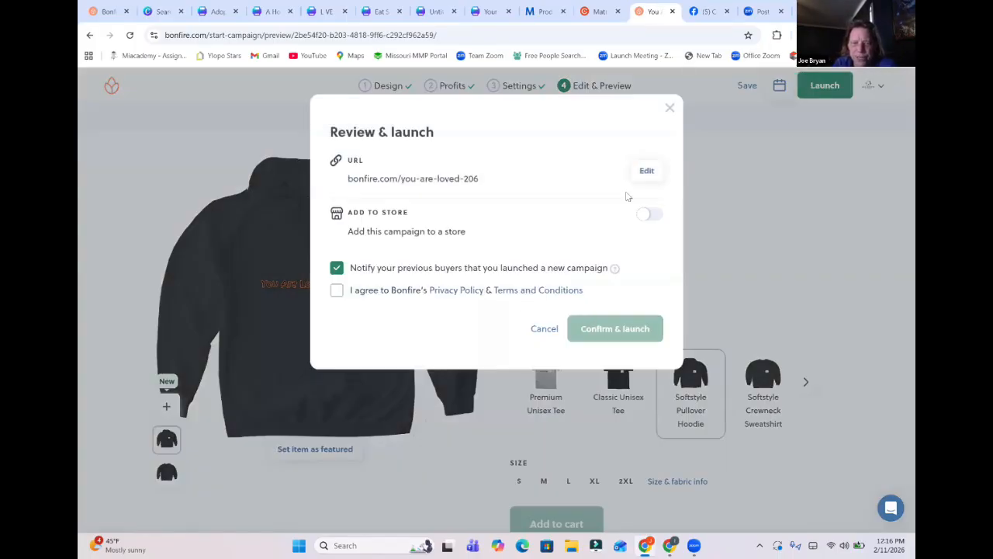
{"action": "left_click", "coordinate": [654, 213]}
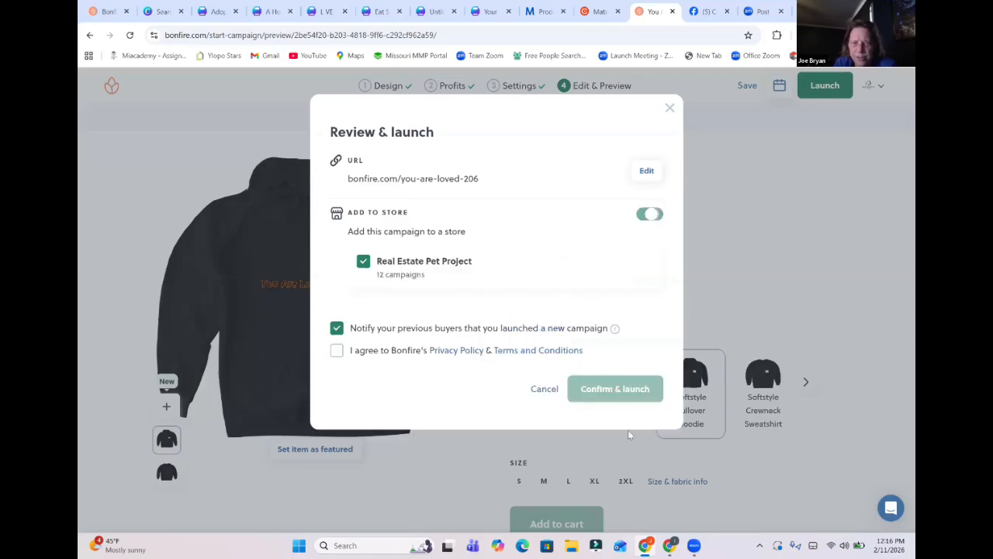
{"action": "left_click", "coordinate": [337, 351]}
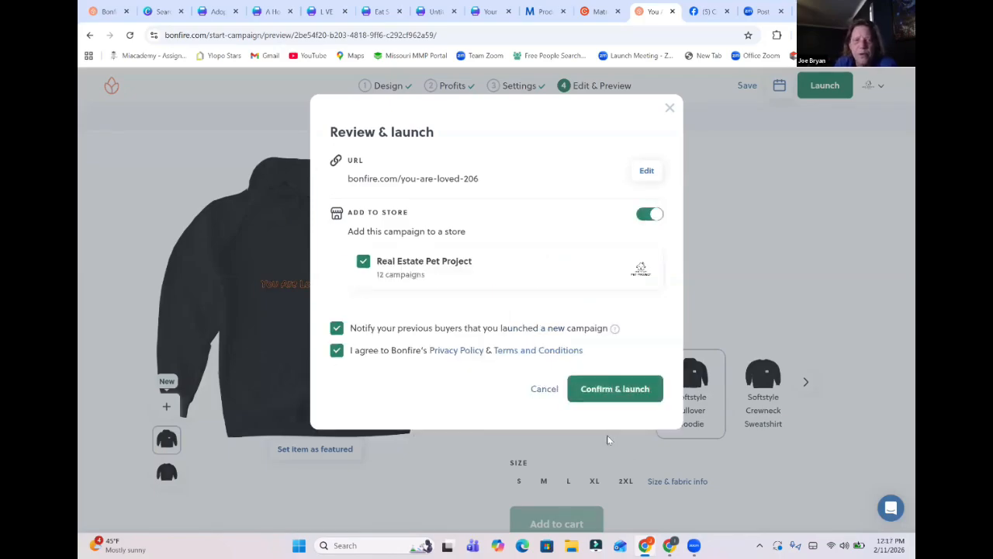
{"action": "left_click", "coordinate": [613, 389]}
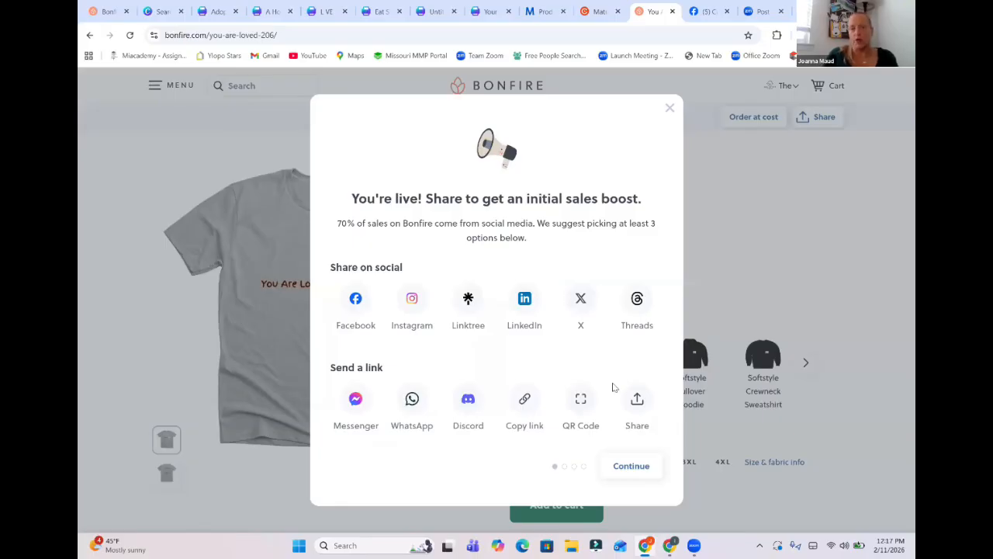
{"action": "left_click", "coordinate": [668, 109]}
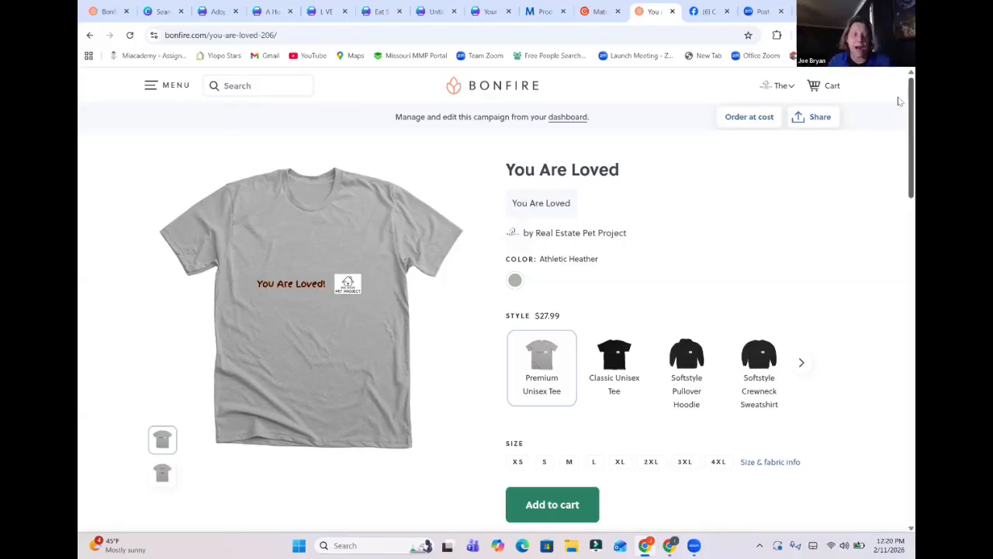
Switch to the "t shirt" project search in Canva and share the T Shirt Designs folder with the team member, granting edit access.
{"action": "left_click", "coordinate": [213, 11]}
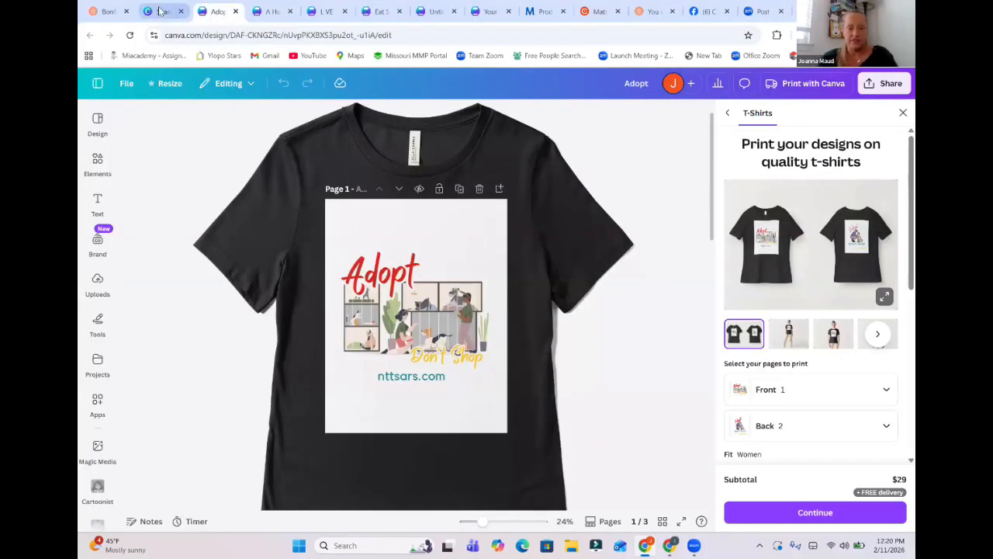
{"action": "left_click", "coordinate": [159, 11]}
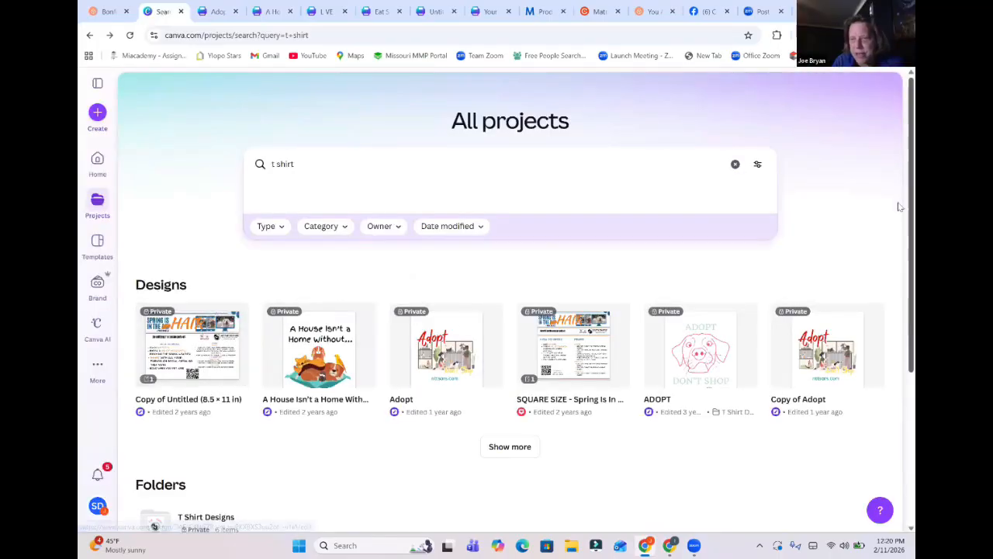
{"action": "scroll", "coordinate": [901, 255], "scroll_direction": "down", "scroll_amount": 1}
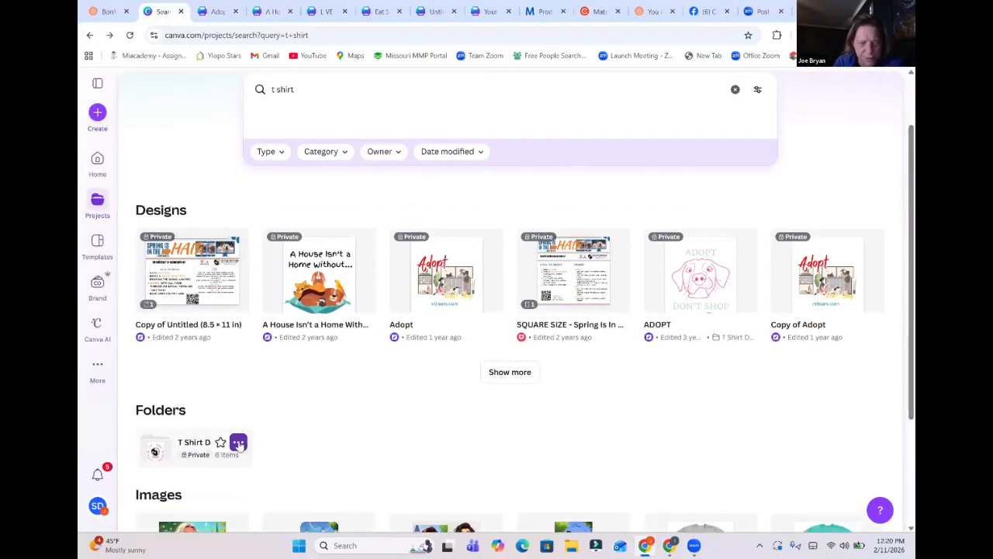
{"action": "left_click", "coordinate": [240, 444]}
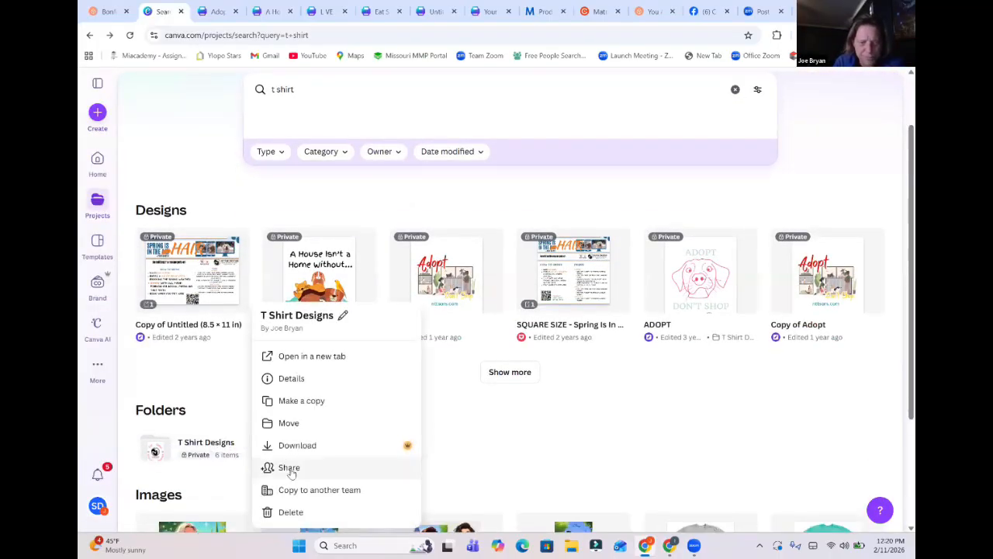
{"action": "left_click", "coordinate": [289, 469]}
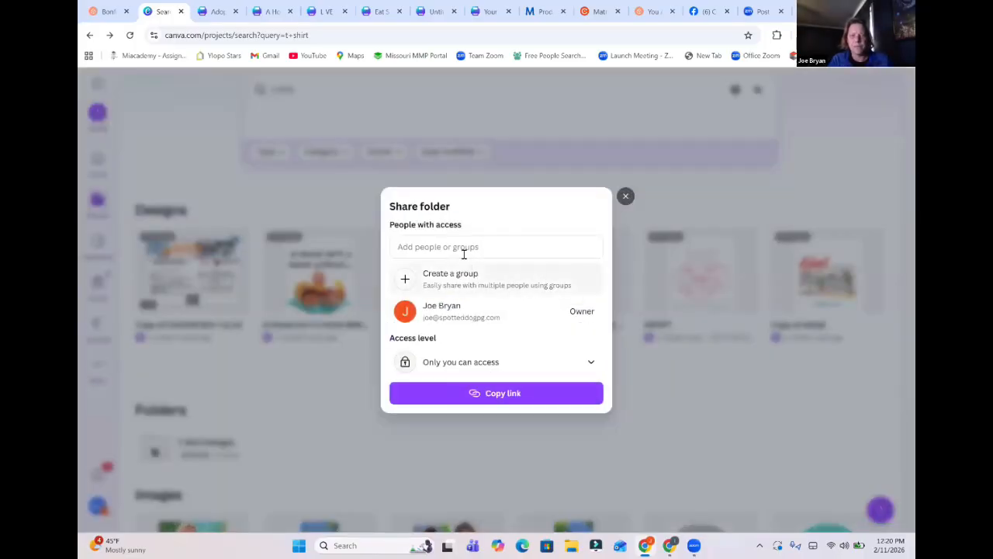
{"action": "left_click", "coordinate": [463, 252]}
{"action": "type", "text": "joan"}
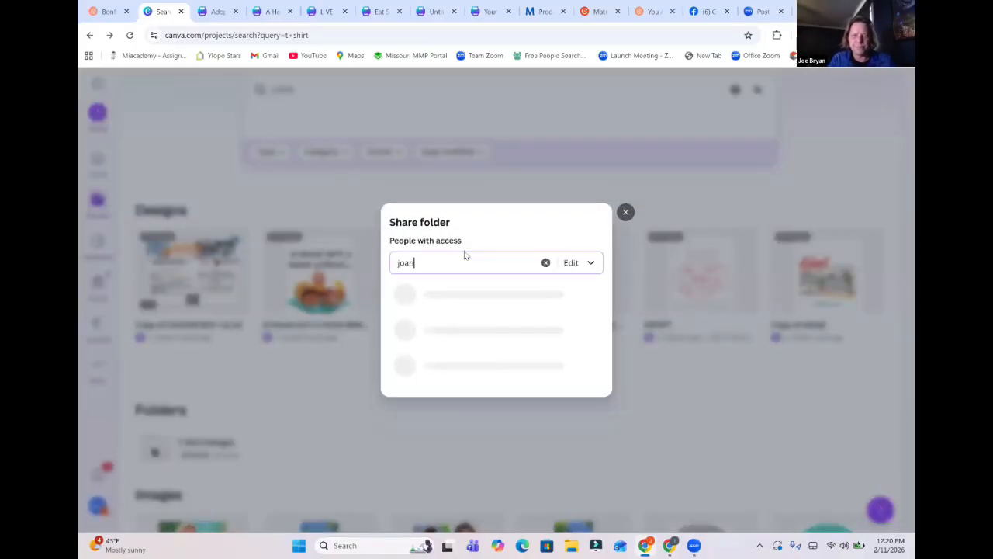
{"action": "left_click", "coordinate": [463, 334]}
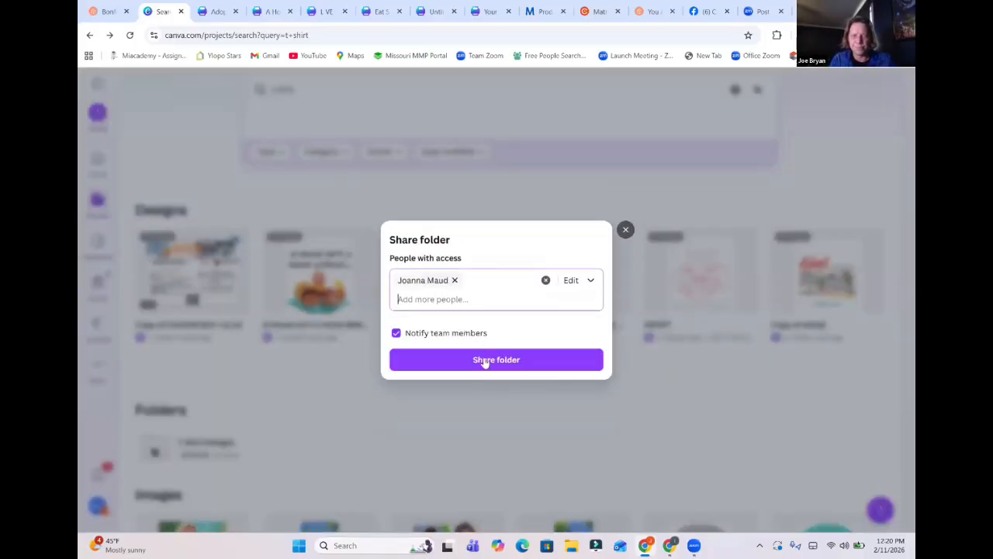
{"action": "left_click", "coordinate": [483, 361]}
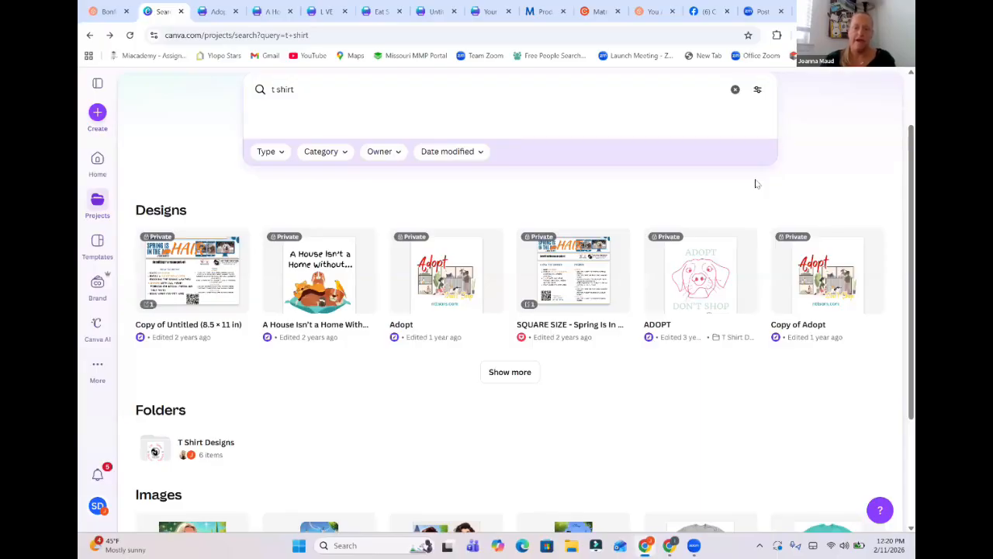
Switch to the Zoom screen sharing meeting window.
{"action": "mouse_move", "coordinate": [694, 546]}
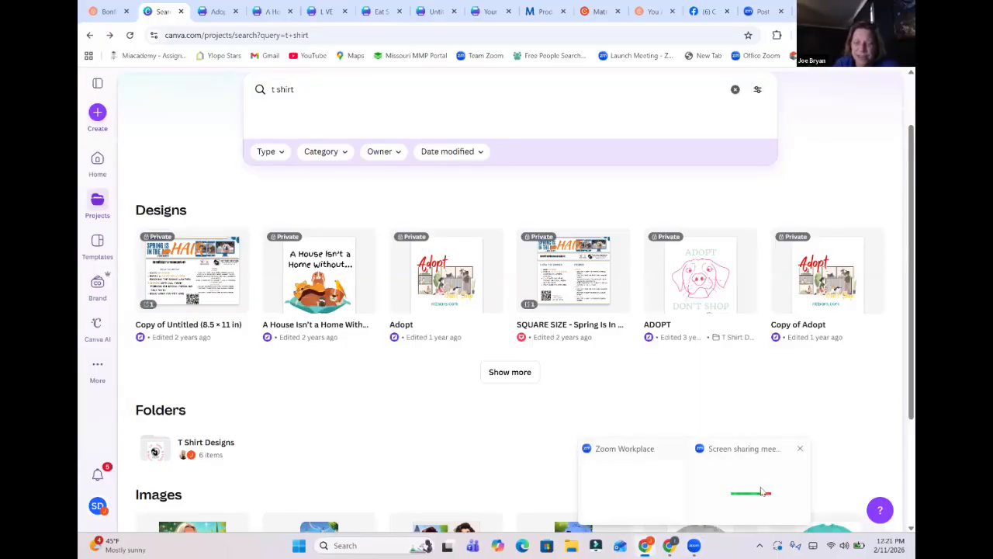
{"action": "left_click", "coordinate": [741, 490]}
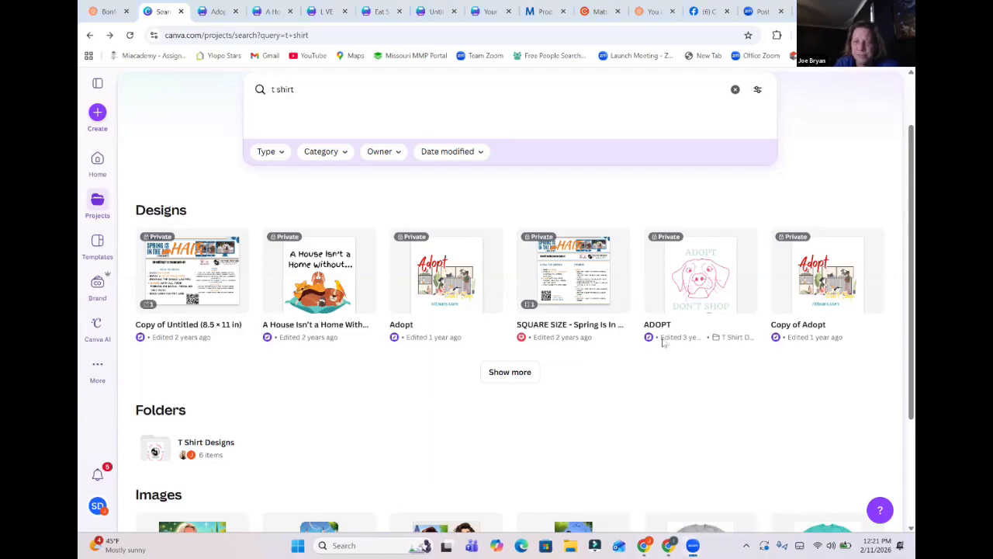